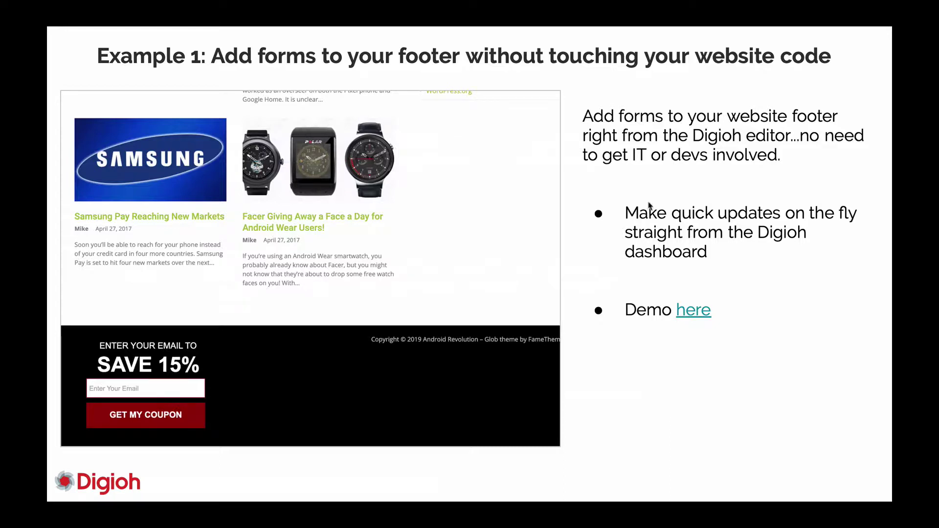
# Show the 'Example 1: Add forms to your footer' slide in Google Slides presentation mode.
pyautogui.moveTo(268, 380)
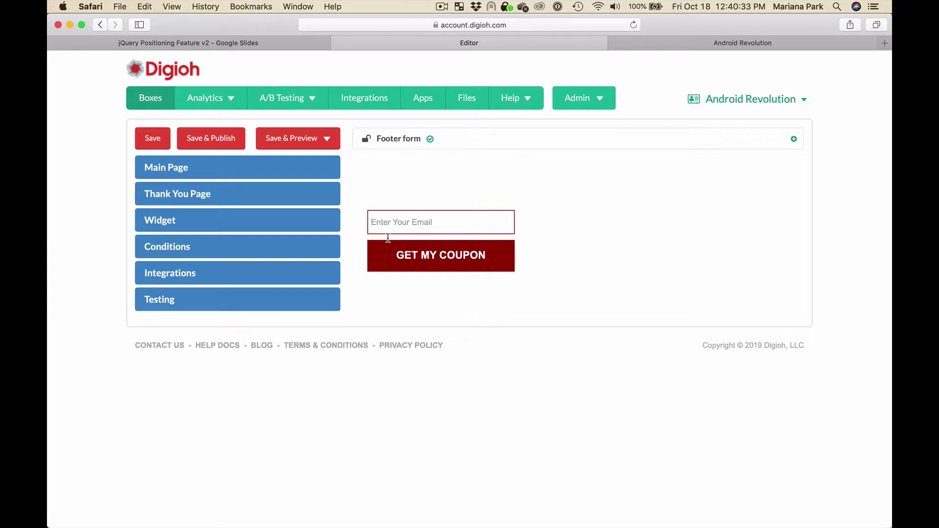
# Set the Footer form's Widget Type to Inline and Position Using to jQuery Selector.
pyautogui.moveTo(388, 238); pyautogui.dragTo(421, 185)
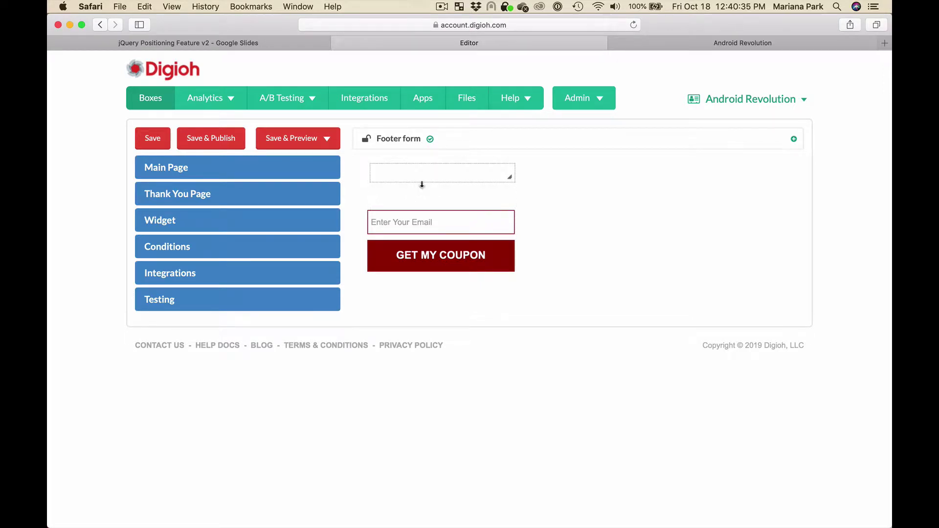
pyautogui.click(210, 220)
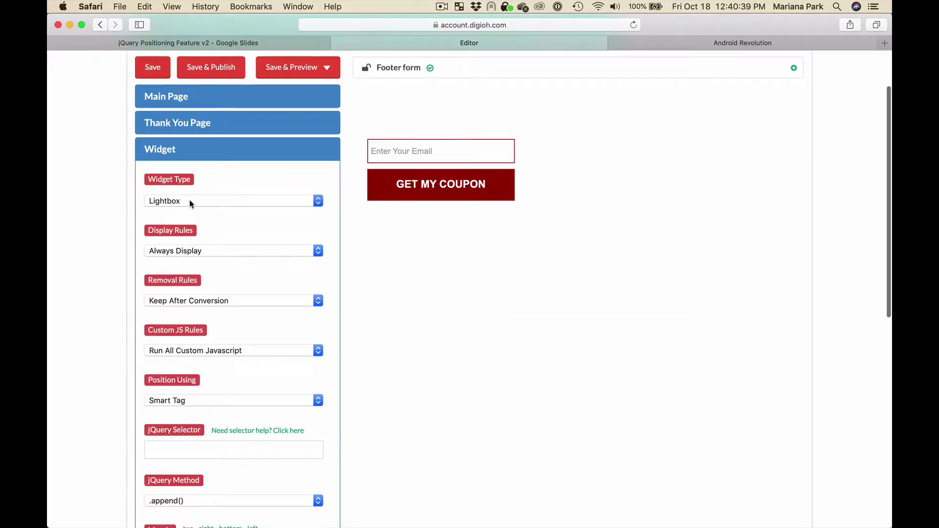
pyautogui.click(190, 201)
pyautogui.click(184, 223)
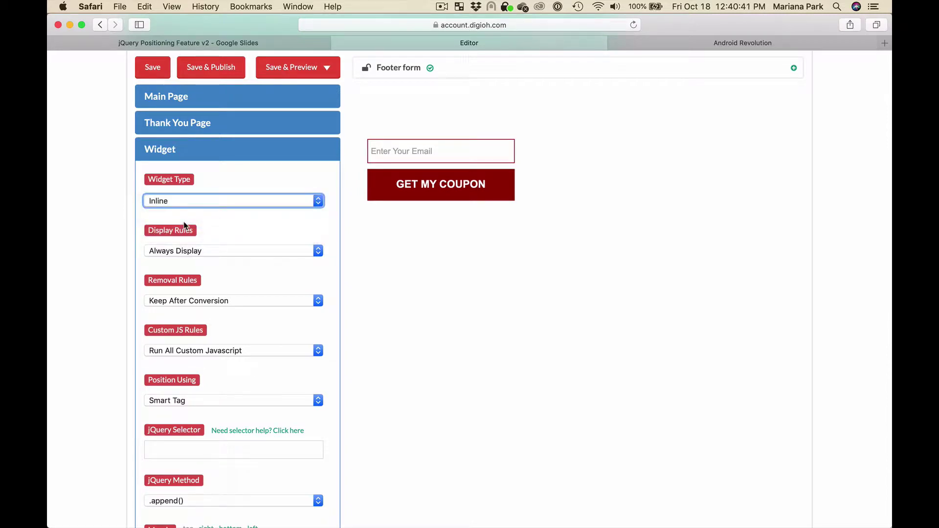
pyautogui.scroll(-3, 71, 282)
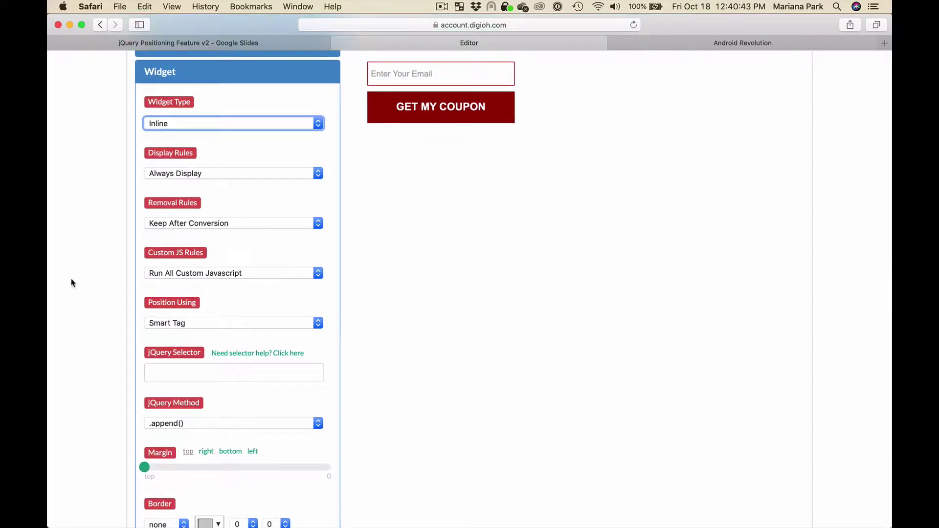
pyautogui.click(204, 322)
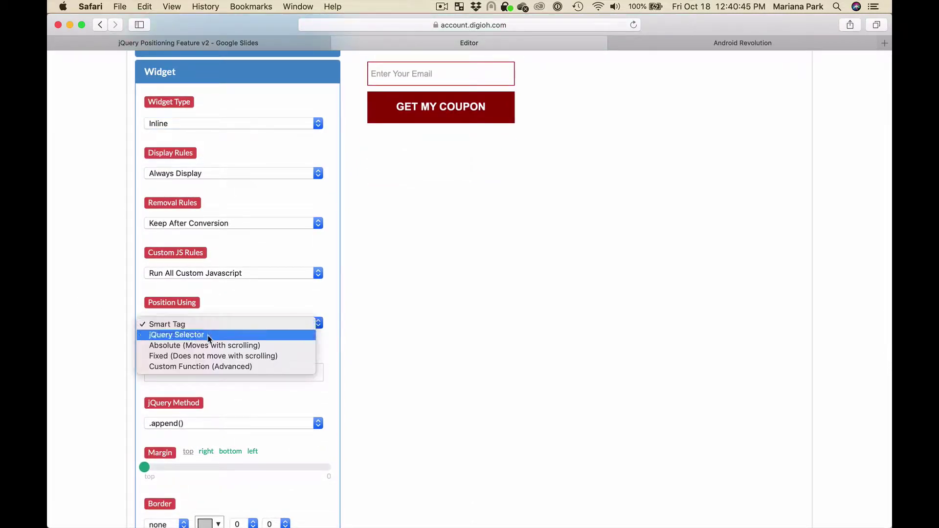
pyautogui.click(208, 336)
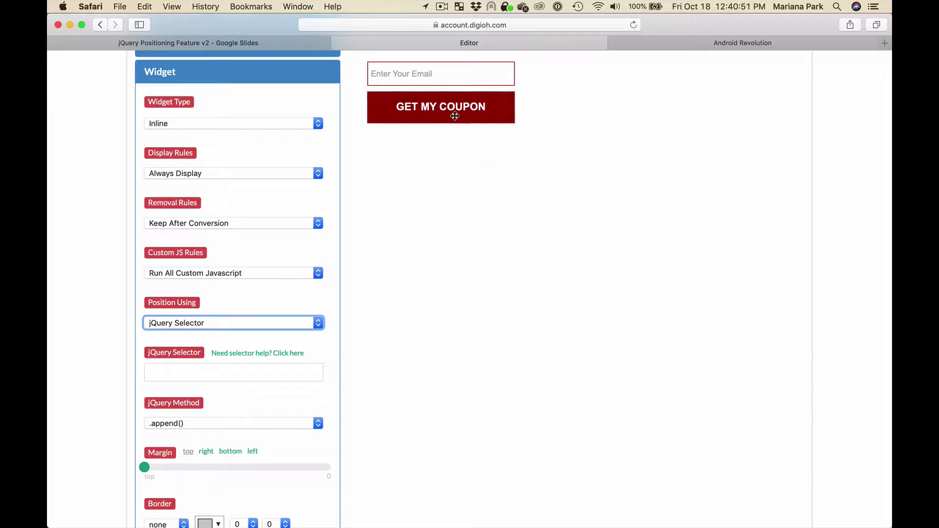
# Append ?lightbox-jquery-selector-generator to the Android Revolution site address and reload it.
pyautogui.click(685, 39)
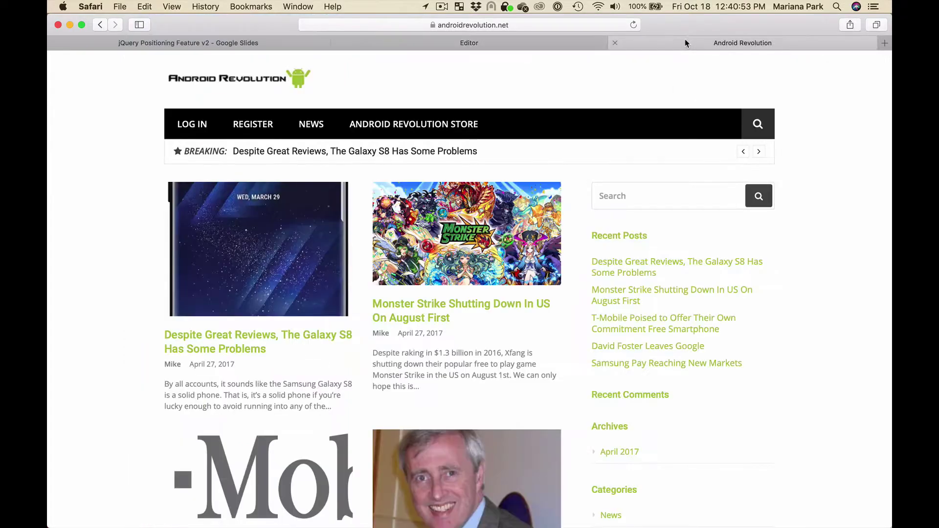
pyautogui.click(541, 26)
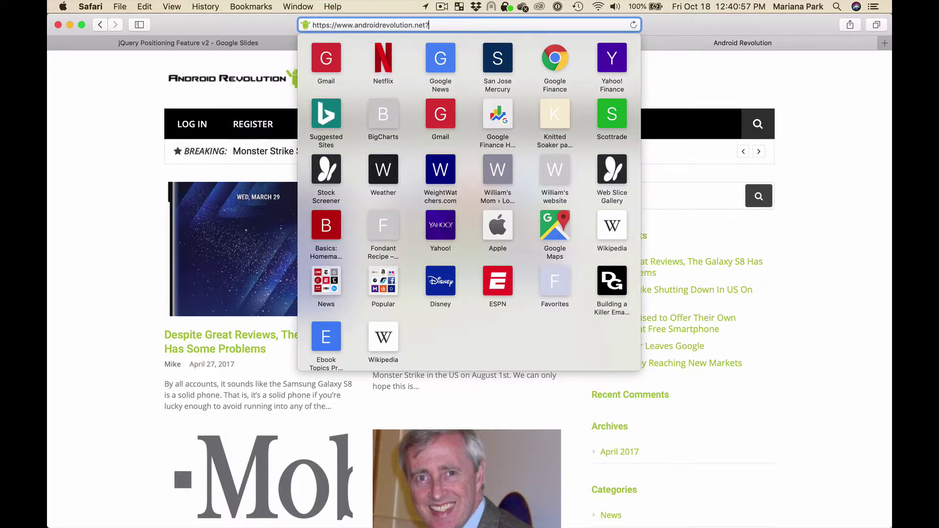
pyautogui.write('?')
pyautogui.write('lightbox-jquery-selector-generator')
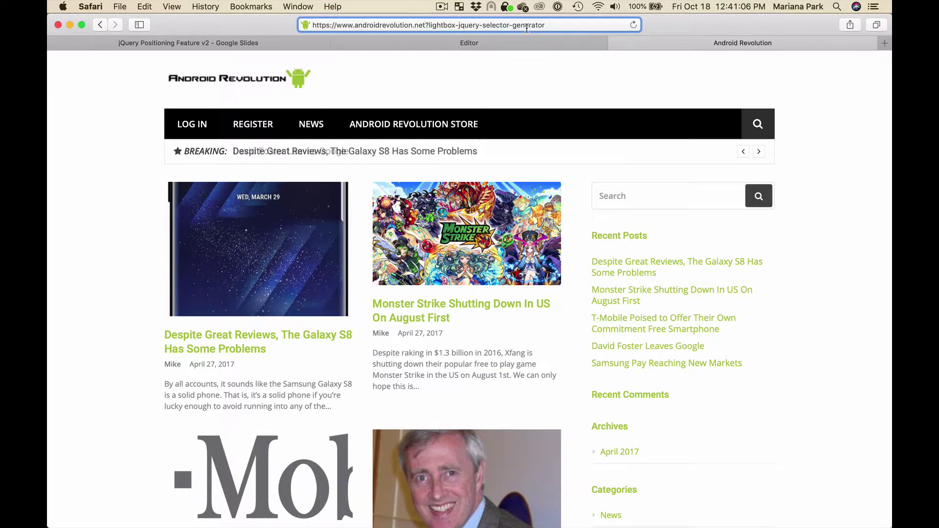
pyautogui.press('Return')
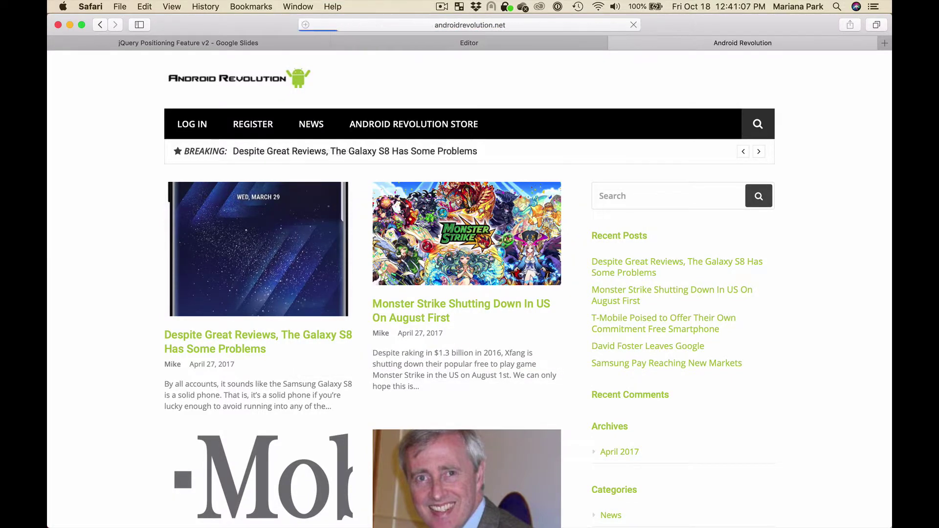
# Try the selector helper on the site logo and select its generated path.
pyautogui.click(481, 49)
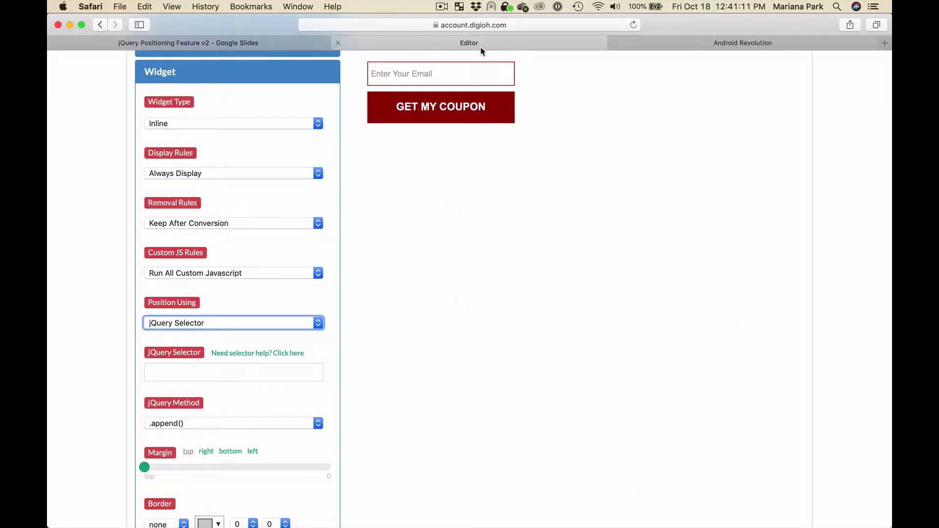
pyautogui.click(696, 50)
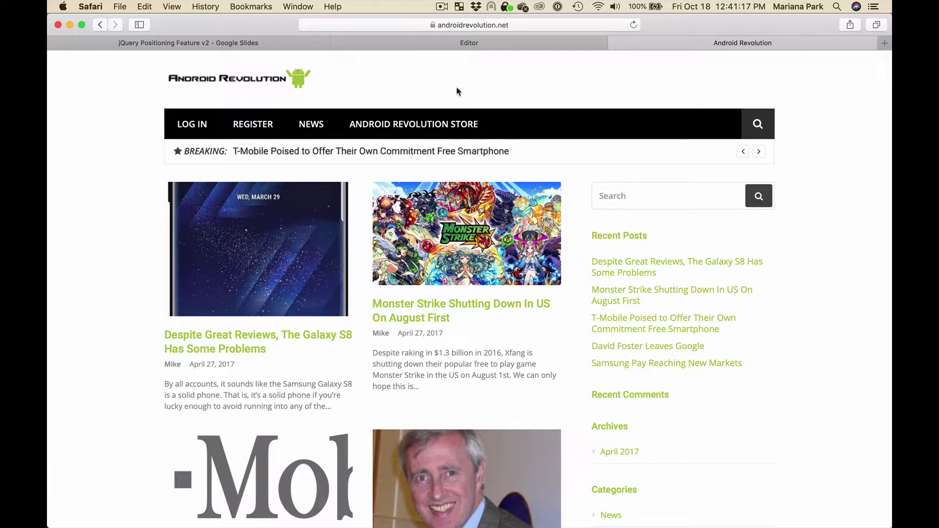
pyautogui.click(309, 92)
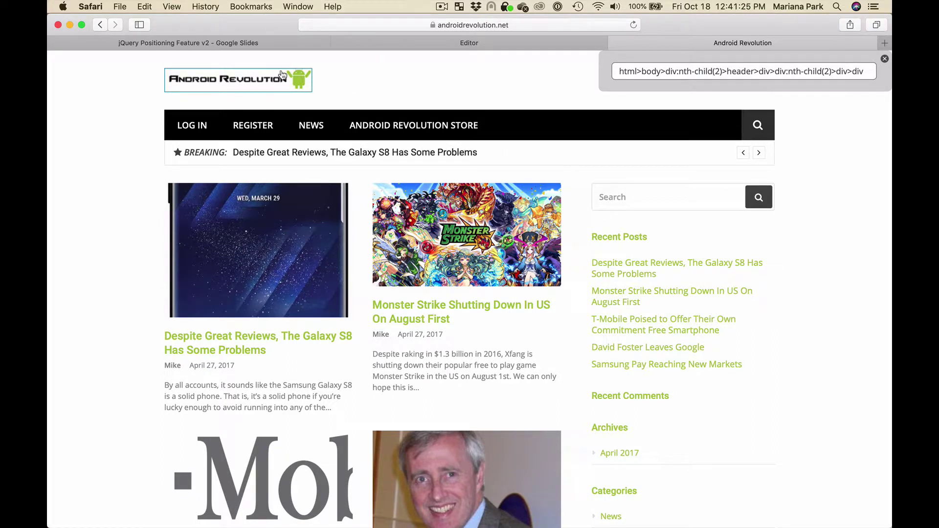
pyautogui.moveTo(618, 70); pyautogui.dragTo(865, 71)
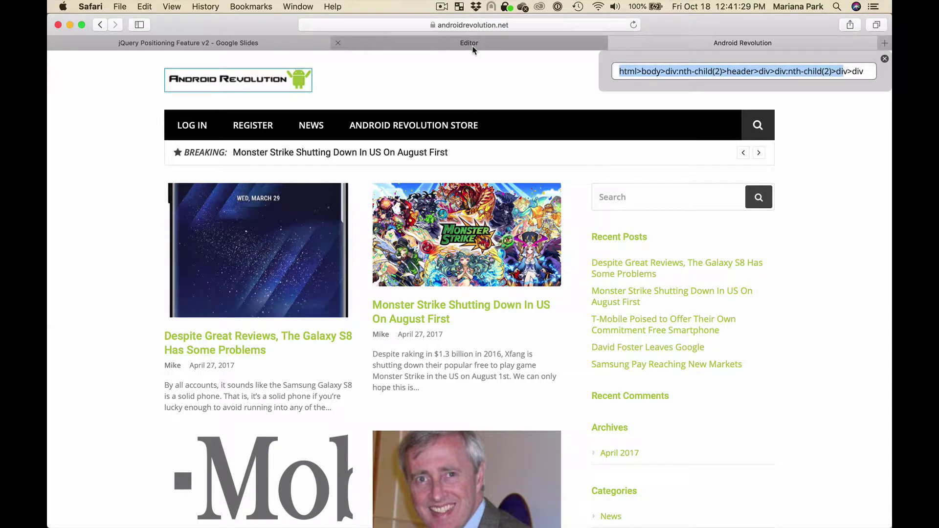
pyautogui.click(464, 44)
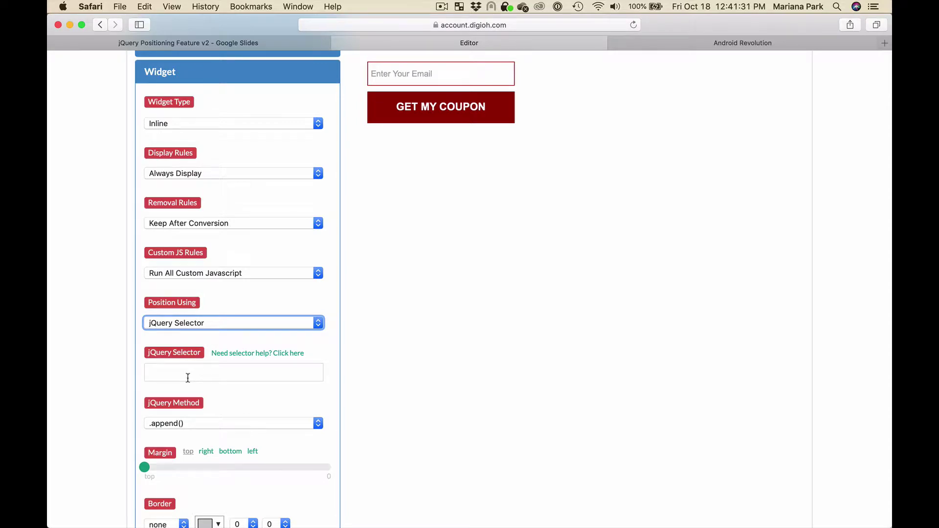
pyautogui.click(641, 40)
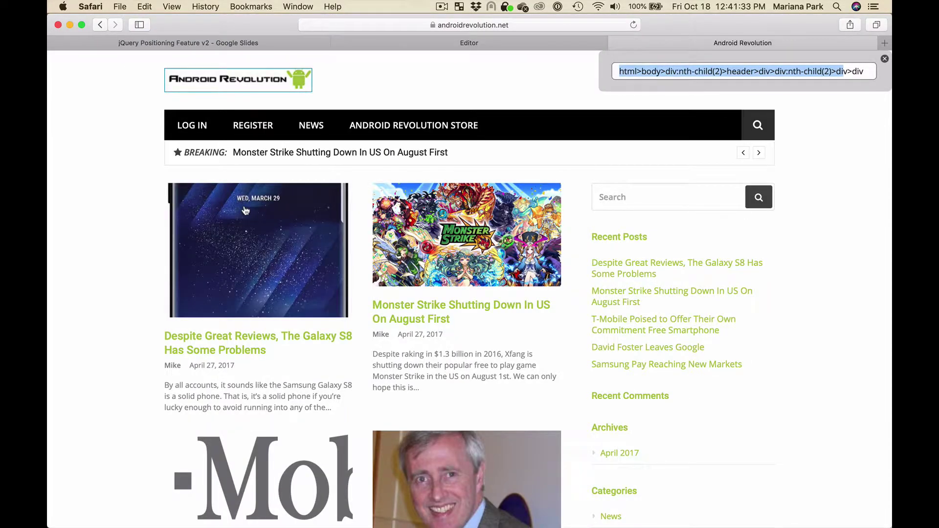
pyautogui.scroll(-10, 245, 210)
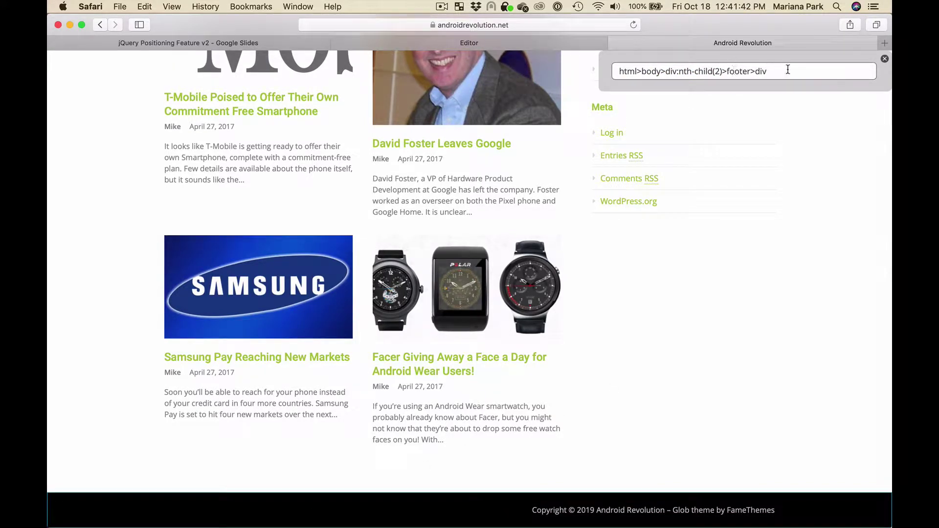
pyautogui.click(482, 43)
# Open the site in the selector helper and click the footer to generate its selector.
pyautogui.click(198, 366)
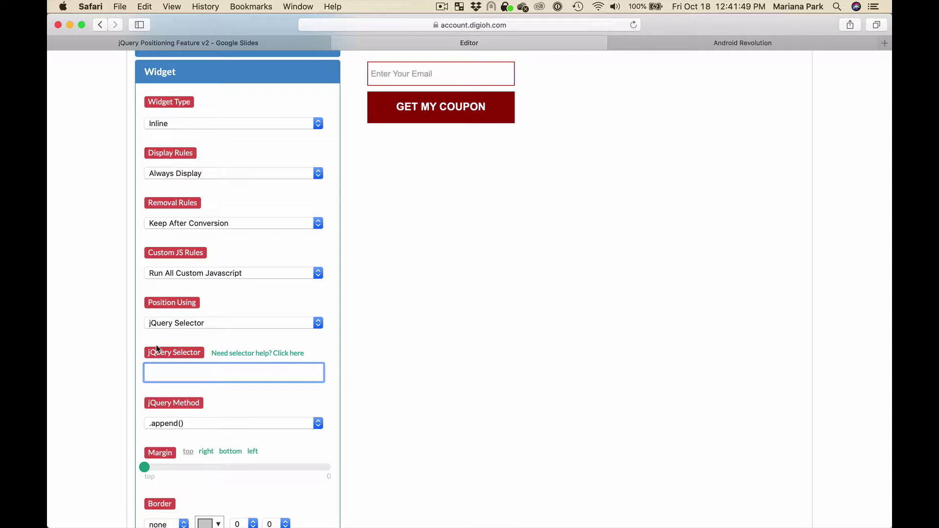
pyautogui.click(234, 354)
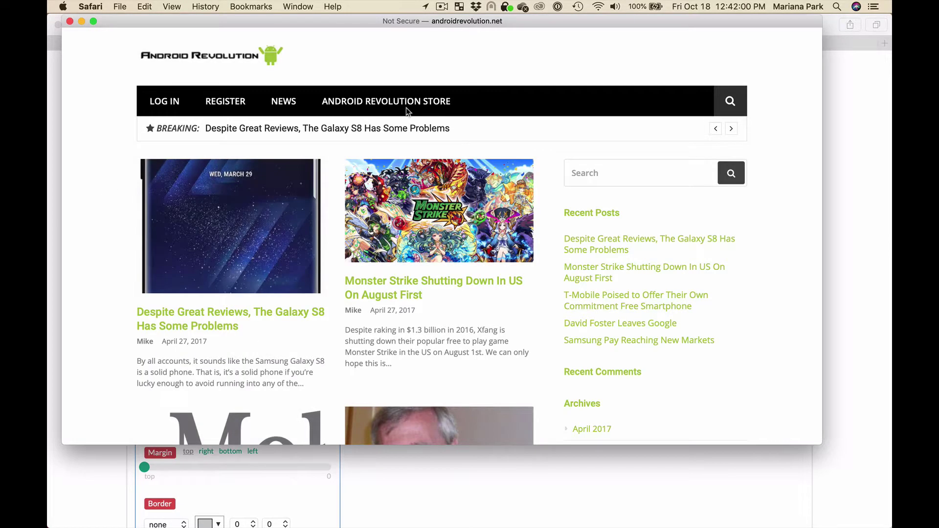
pyautogui.scroll(-15, 534, 182)
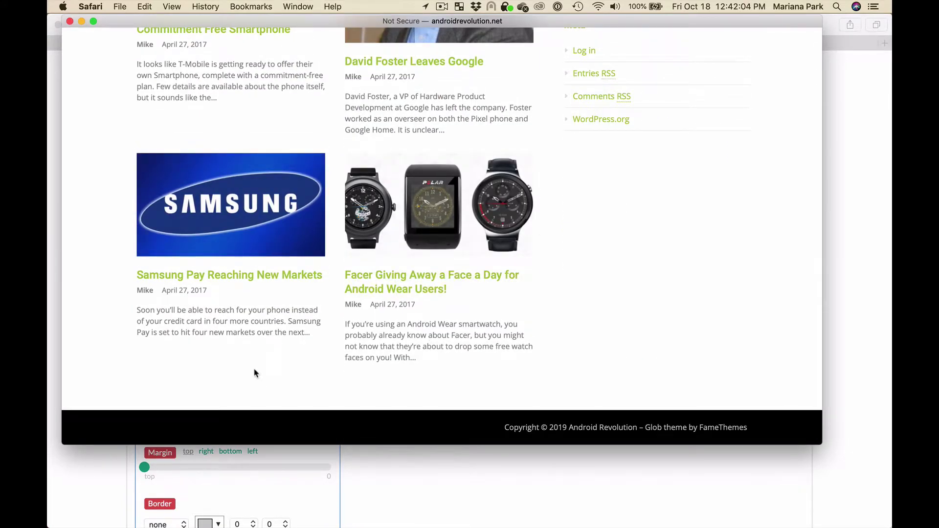
pyautogui.click(167, 427)
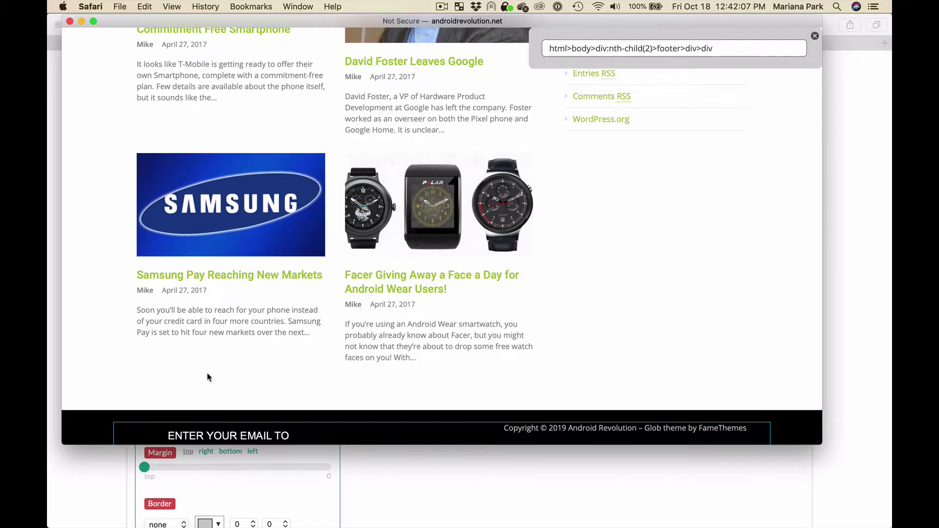
# Copy the footer path html>body>div:nth-child(2)>footer>div and return to the Digioh editor.
pyautogui.scroll(-3, 208, 377)
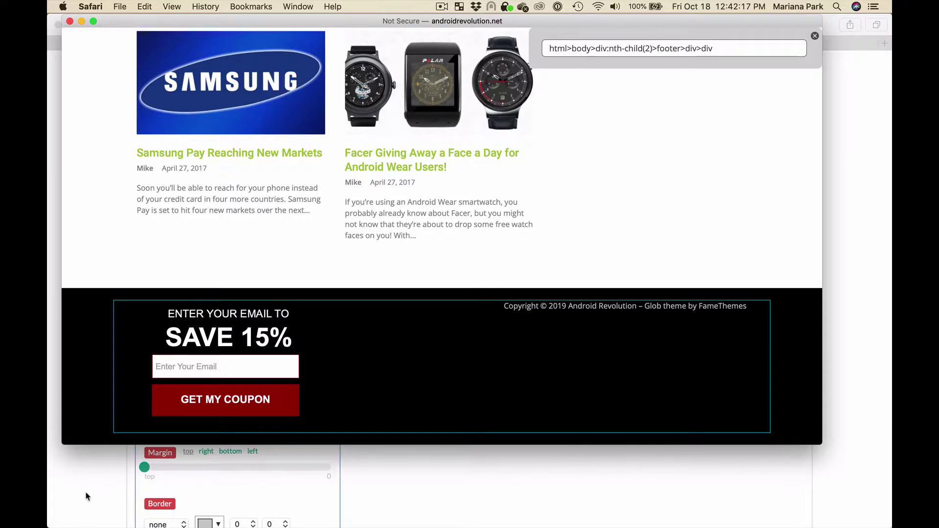
pyautogui.scroll(15, 439, 301)
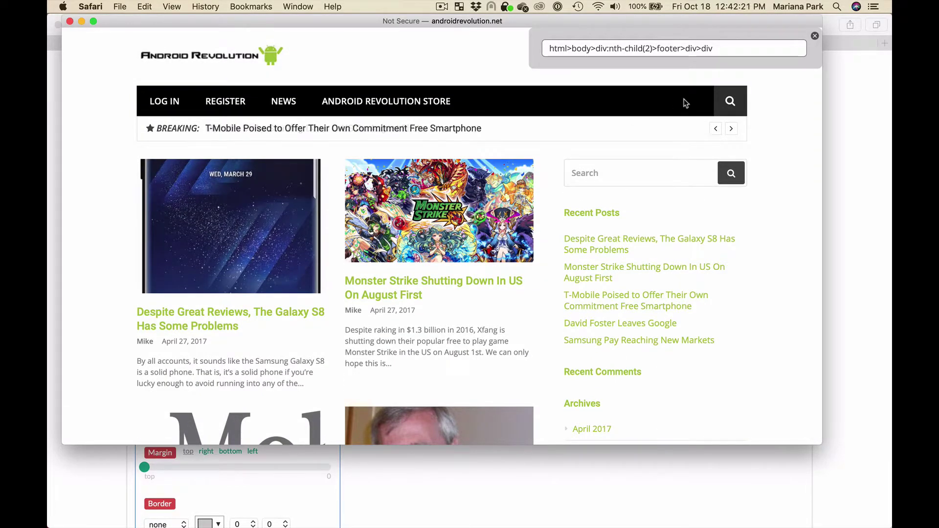
pyautogui.scroll(-10, 596, 273)
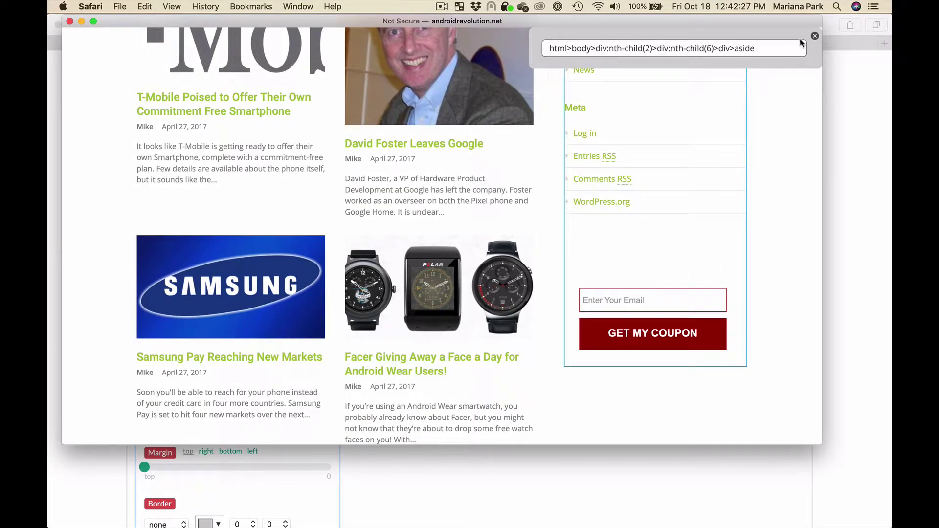
pyautogui.scroll(-3, 453, 277)
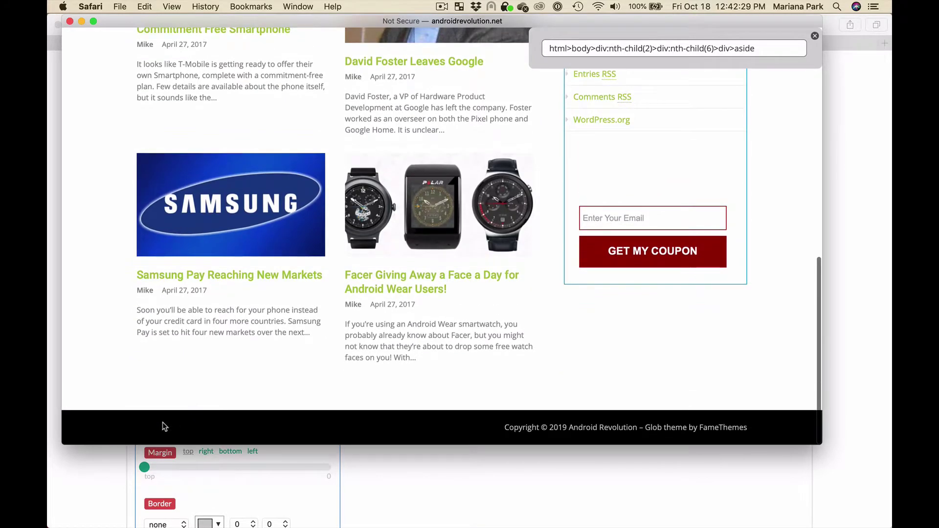
pyautogui.scroll(-4, 162, 421)
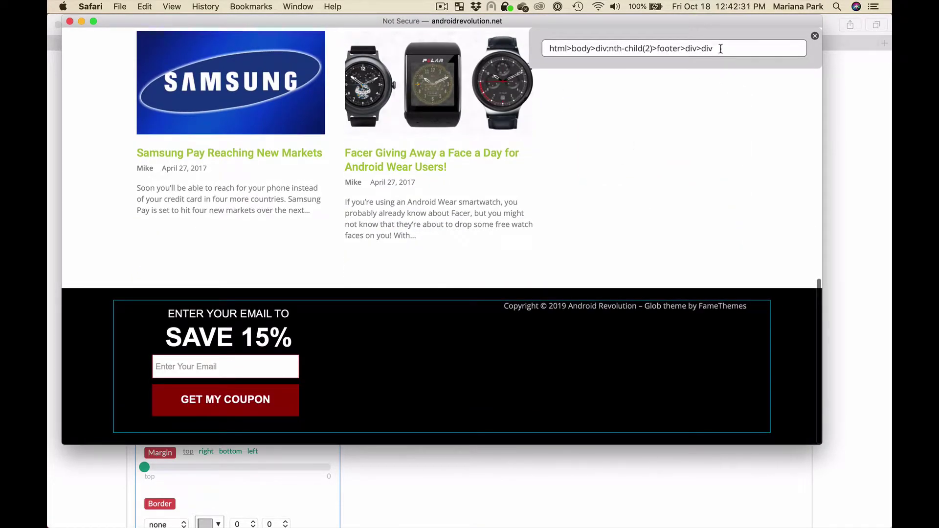
pyautogui.moveTo(714, 48); pyautogui.dragTo(544, 48)
pyautogui.press('super+c')
pyautogui.click(61, 466)
# Paste the footer path into the jQuery Selector field and Save & Publish the form.
pyautogui.click(182, 365)
pyautogui.press('super+v')
pyautogui.scroll(5, 272, 200)
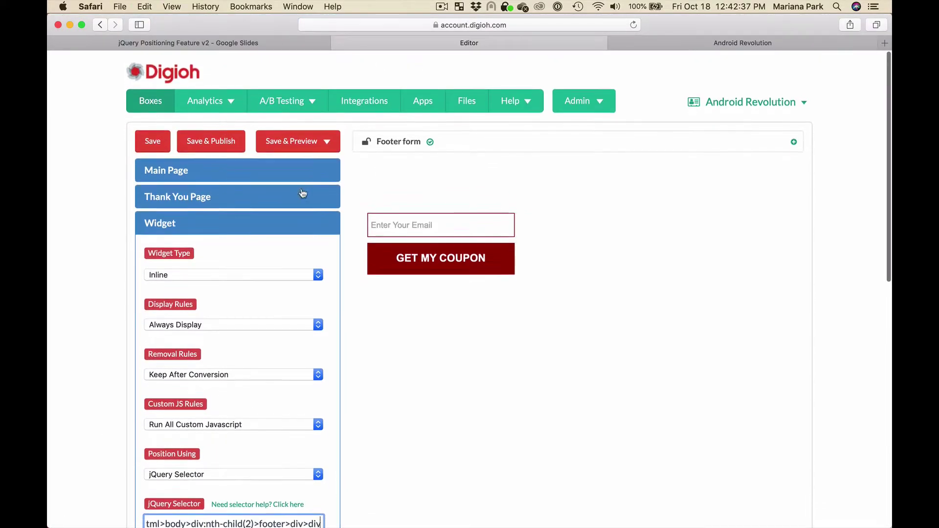
pyautogui.click(208, 149)
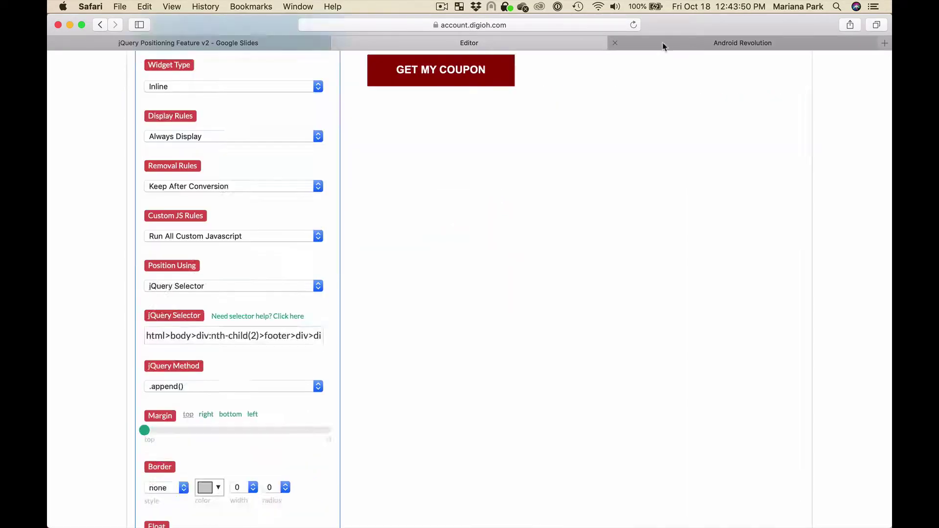
# Reload the Android Revolution site to confirm the SAVE 15% coupon form in its footer.
pyautogui.click(663, 46)
pyautogui.press('super+r')
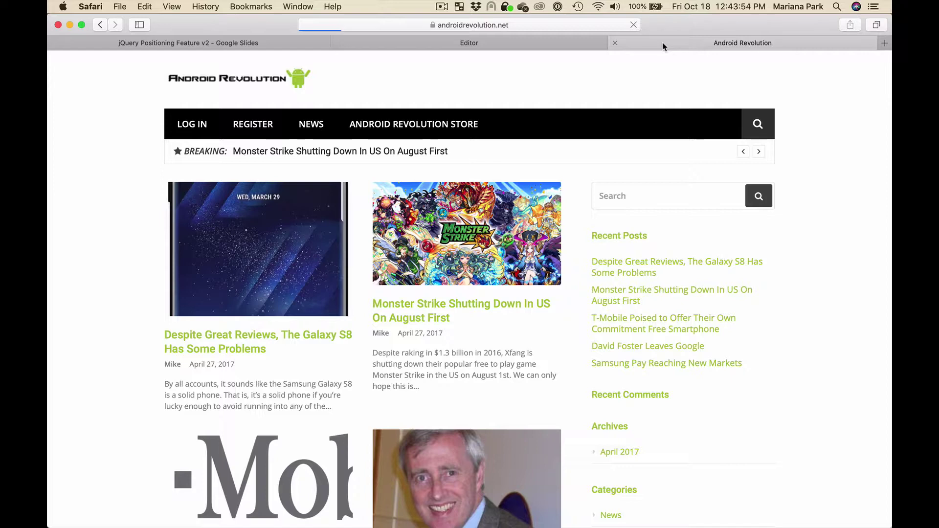
pyautogui.scroll(-15, 497, 235)
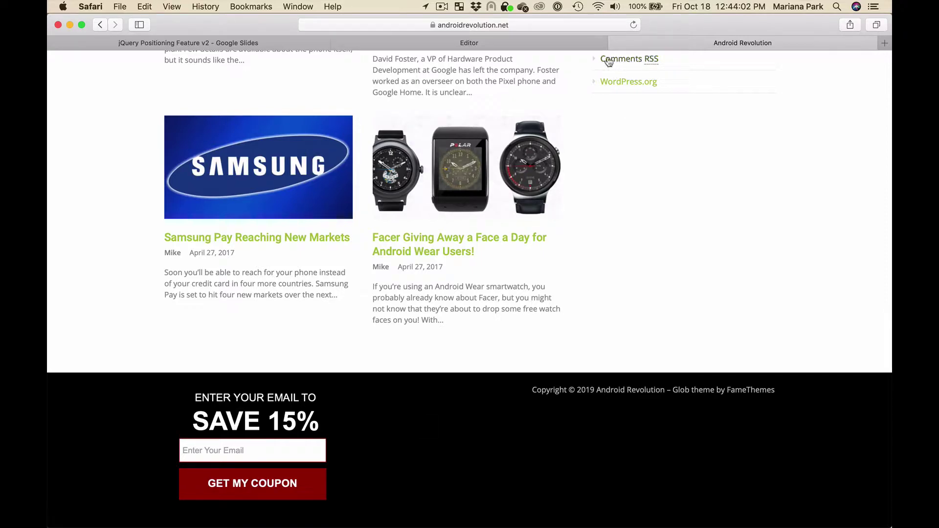
pyautogui.click(570, 44)
pyautogui.scroll(10, 93, 213)
# Collapse the widget settings, go to Boxes, and view the out-of-stock example slide.
pyautogui.click(176, 230)
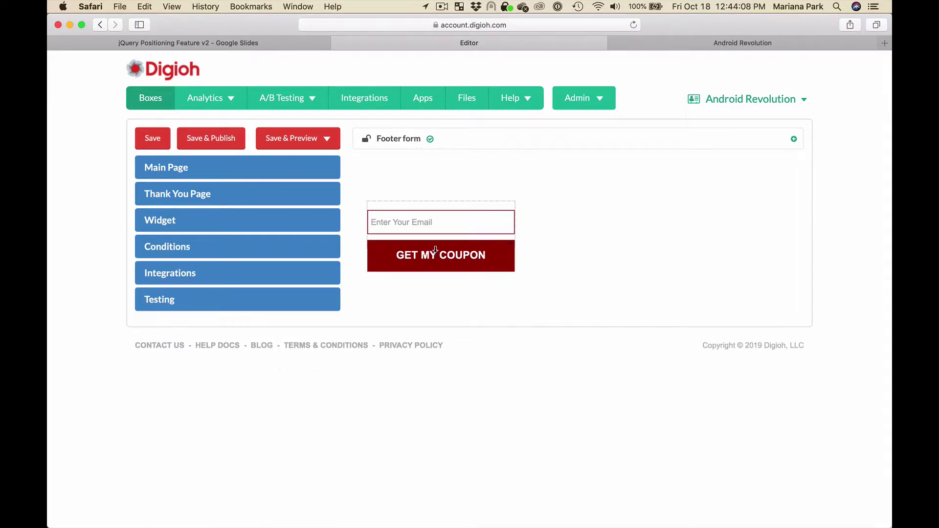
pyautogui.click(154, 99)
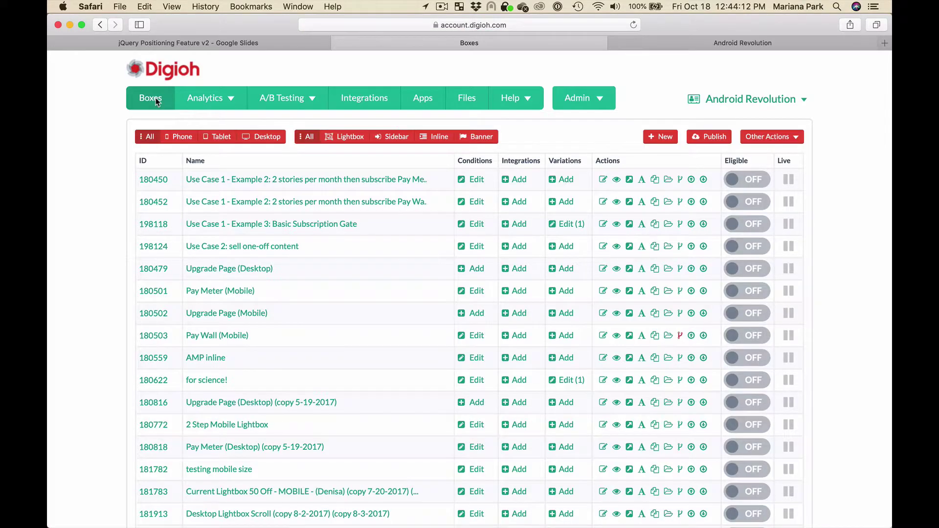
pyautogui.click(274, 44)
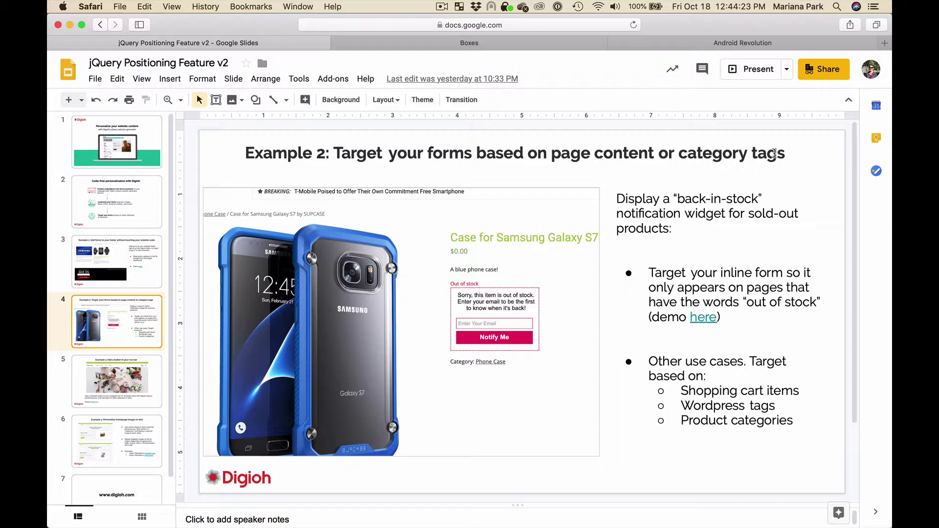
# Open the Out of stock notification box from the Boxes list.
pyautogui.click(519, 44)
pyautogui.scroll(-10, 114, 316)
pyautogui.scroll(-15, 115, 315)
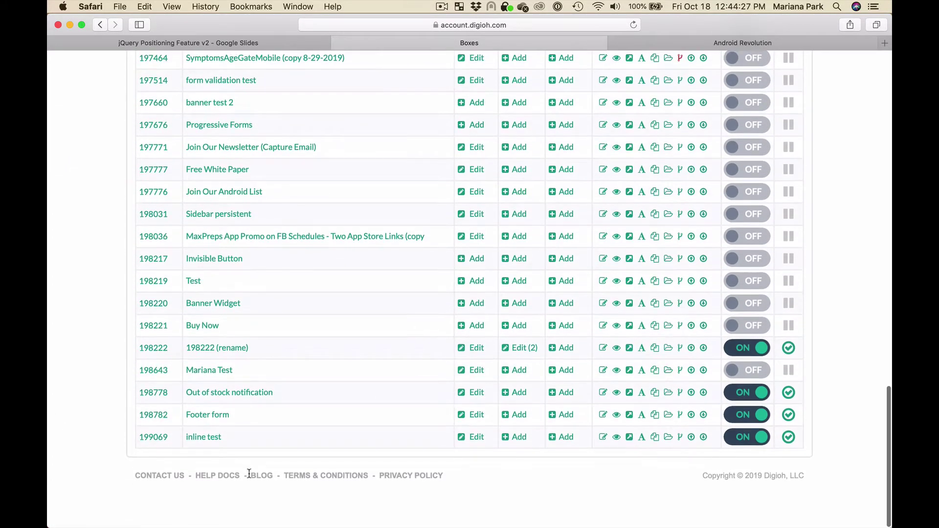
pyautogui.click(250, 393)
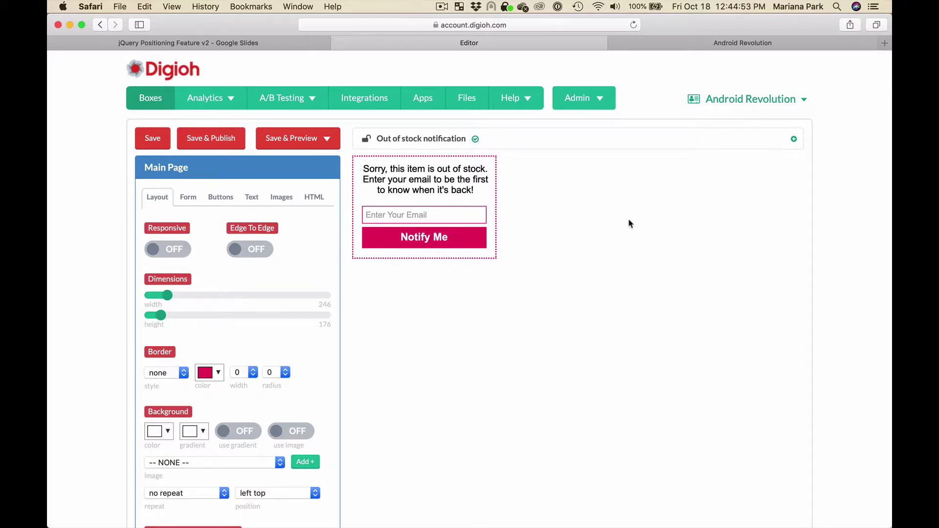
# Set the Out of stock notification's Widget Type to Inline, positioned by jQuery Selector.
pyautogui.click(162, 169)
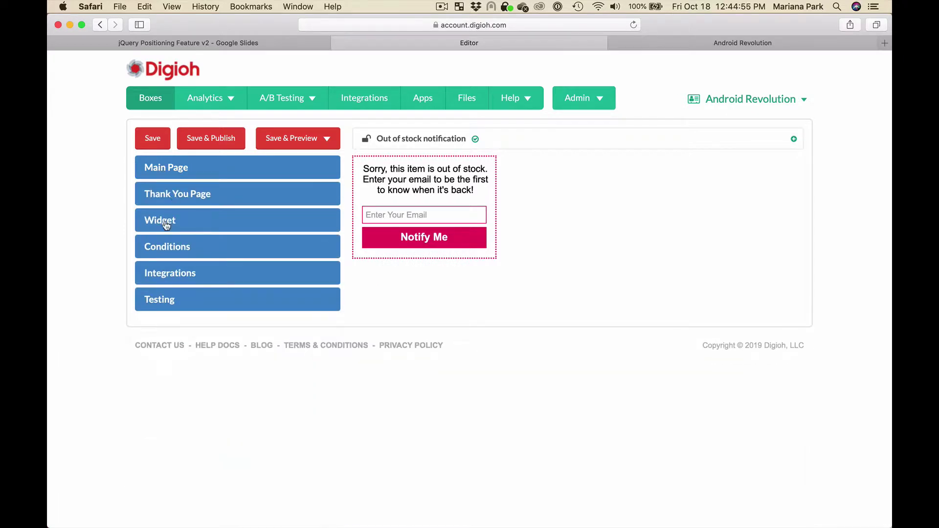
pyautogui.click(165, 223)
pyautogui.click(206, 272)
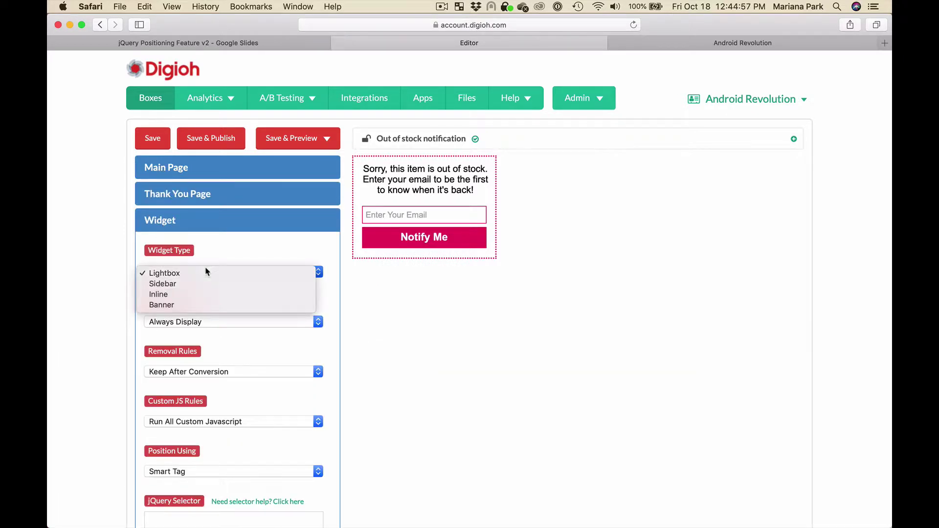
pyautogui.click(209, 294)
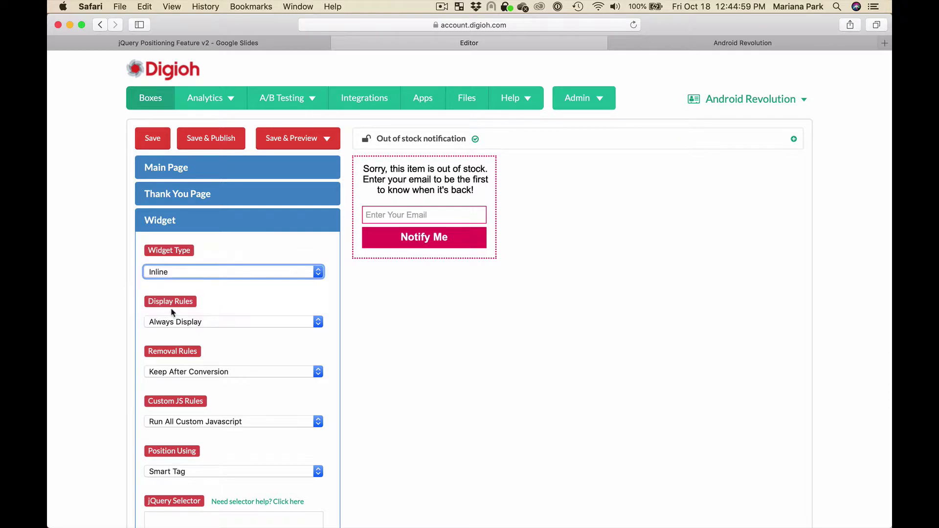
pyautogui.scroll(-5, 73, 360)
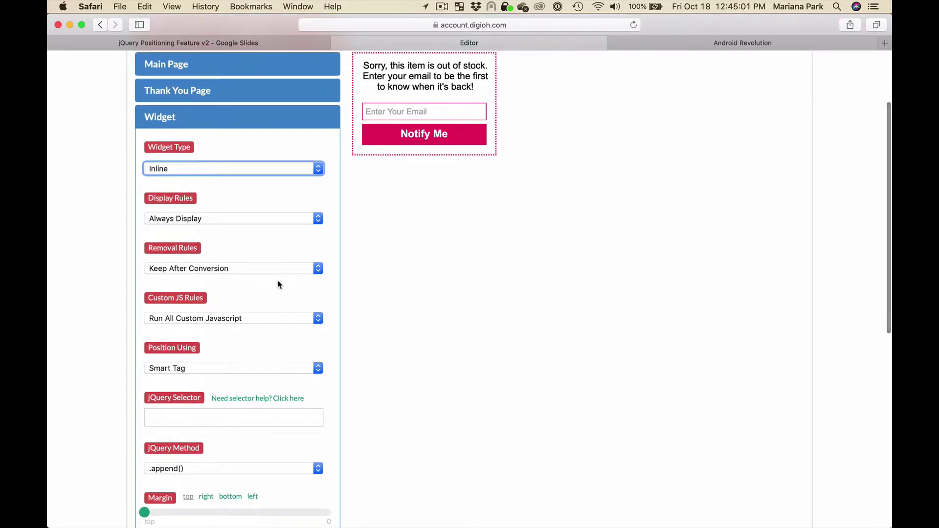
pyautogui.scroll(-4, 233, 310)
pyautogui.click(214, 290)
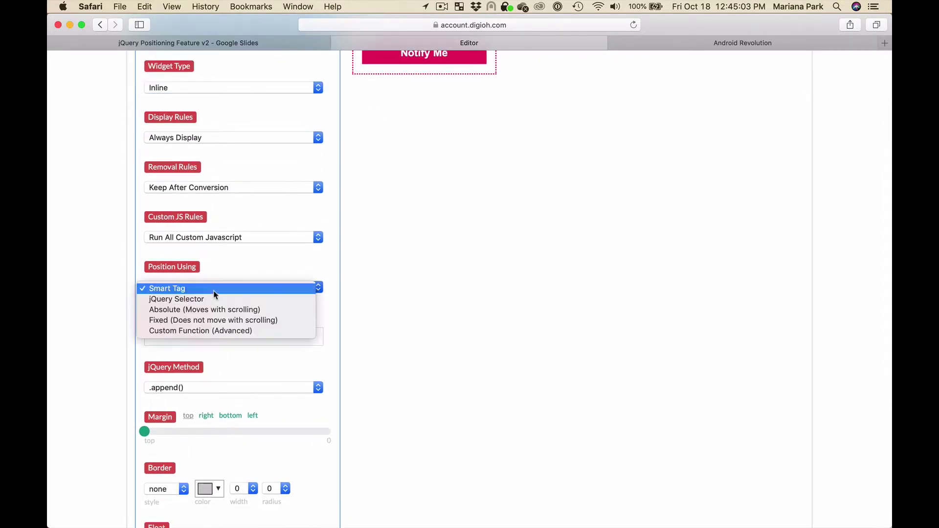
pyautogui.click(194, 300)
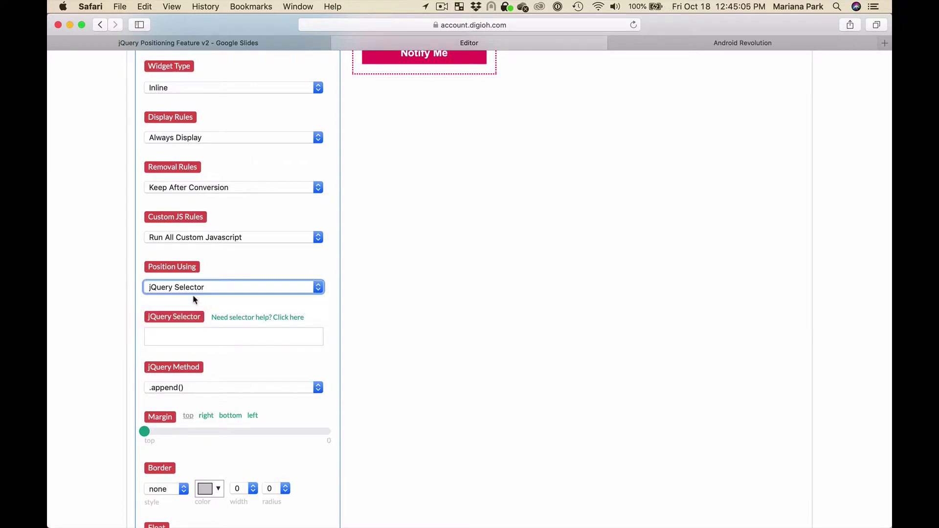
pyautogui.scroll(-3, 98, 300)
pyautogui.click(171, 267)
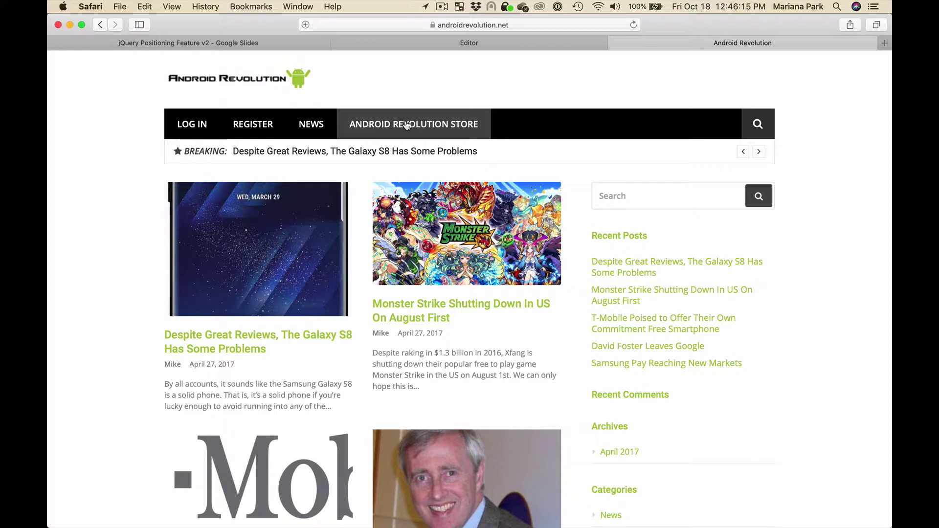
# Open the Case for Samsung Galaxy S7 by SUPCASE page from the Android Revolution Store.
pyautogui.click(407, 125)
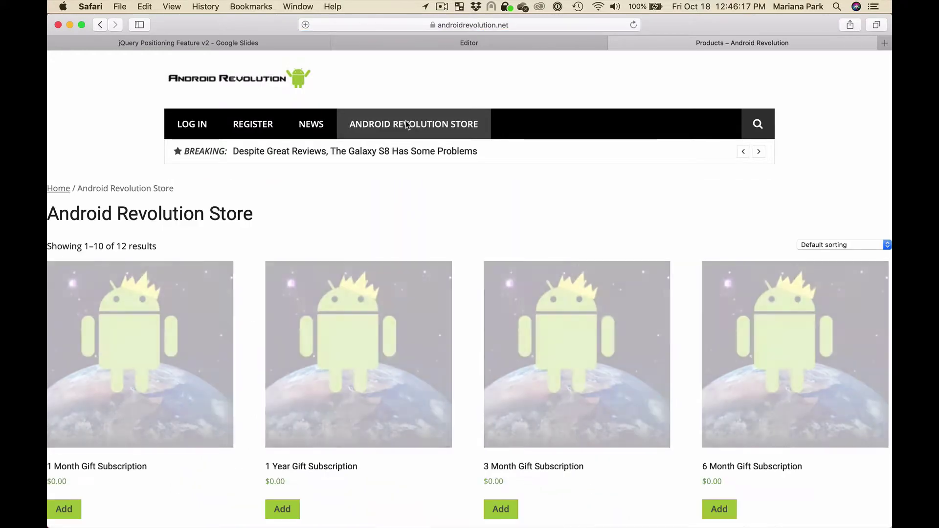
pyautogui.scroll(-10, 392, 361)
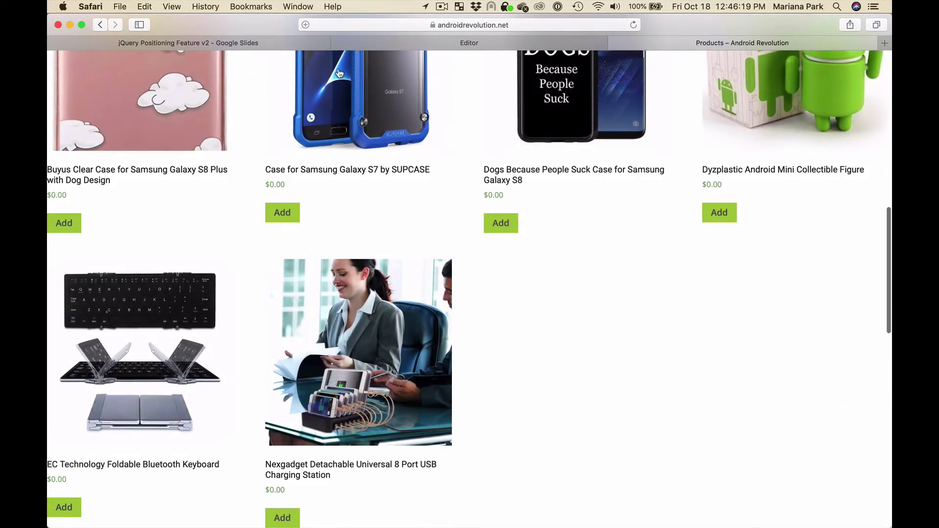
pyautogui.click(339, 73)
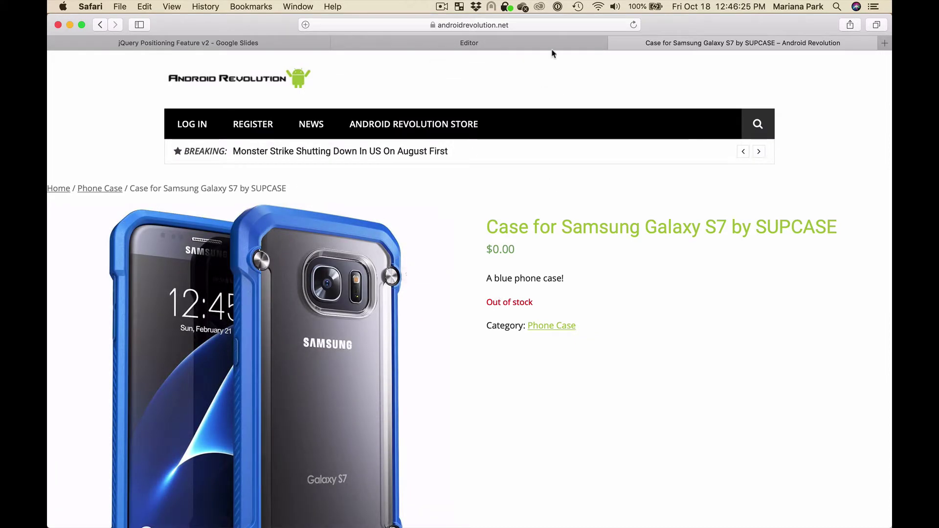
# Append the selector-generator query string to the product page address and reload.
pyautogui.click(536, 29)
pyautogui.press('Right')
pyautogui.press('super+v')
pyautogui.press('Return')
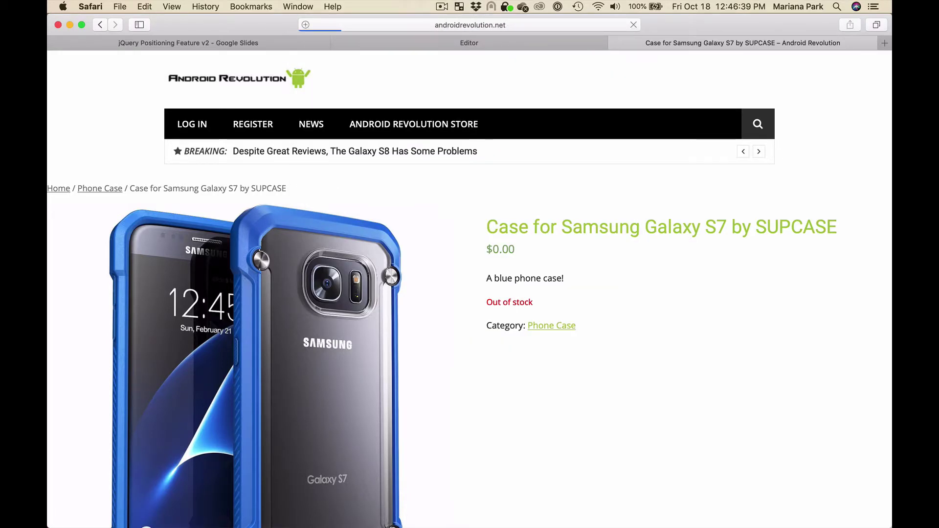
# Generate selectors for the 'Out of stock' text and select its full path ending p:nth-child(4).
pyautogui.doubleClick(522, 304)
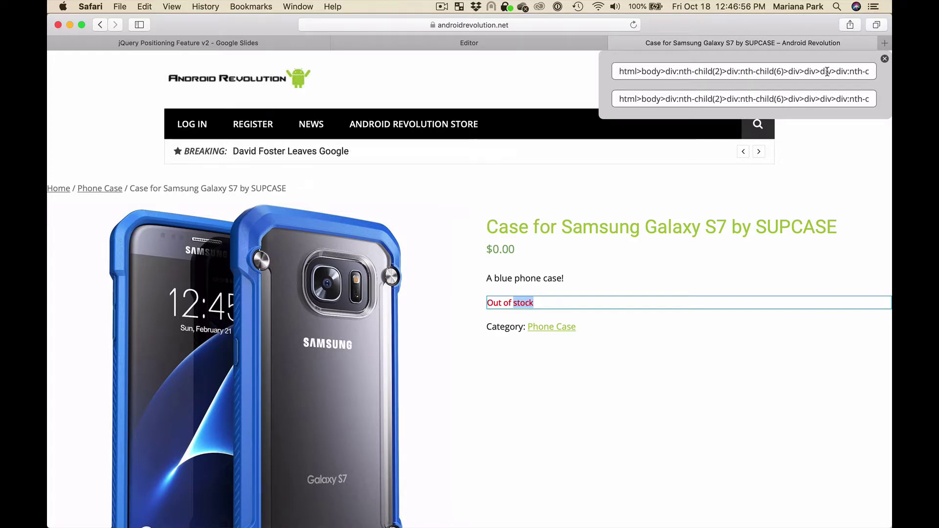
pyautogui.click(655, 99)
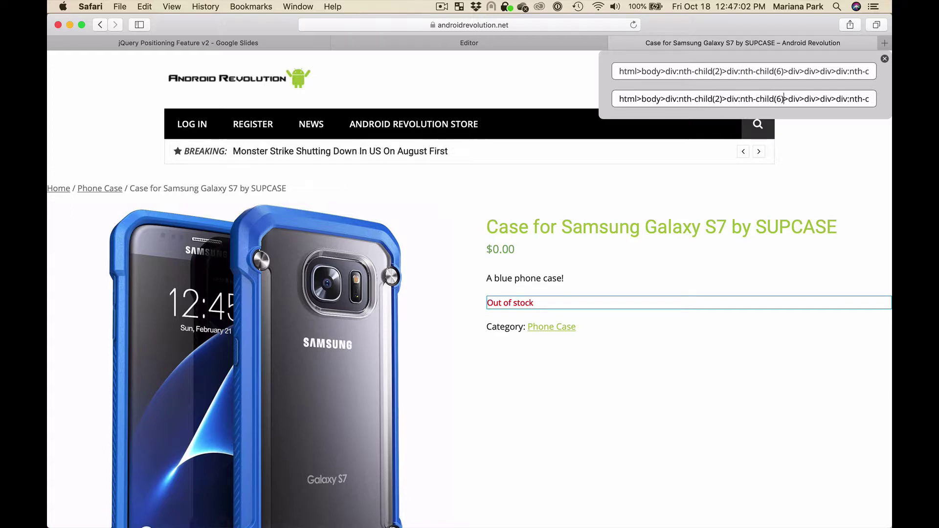
pyautogui.press('Right')
pyautogui.press('Right')
pyautogui.press('Right')
pyautogui.press('Right')
pyautogui.press('Right')
pyautogui.press('Right')
pyautogui.press('Right')
pyautogui.press('Right')
pyautogui.press('Right')
pyautogui.press('Right')
pyautogui.press('Right')
pyautogui.press('Right')
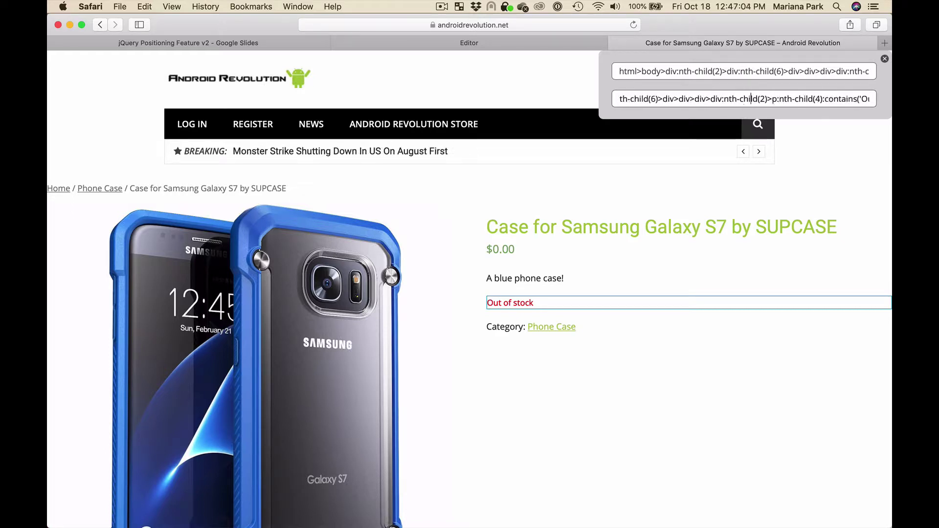
pyautogui.press('Right')
pyautogui.press('Right')
pyautogui.press('Right')
pyautogui.press('Right')
pyautogui.press('Right')
pyautogui.press('Right')
pyautogui.press('Right')
pyautogui.press('Right')
pyautogui.press('Right')
pyautogui.press('Right')
pyautogui.press('Right')
pyautogui.press('Right')
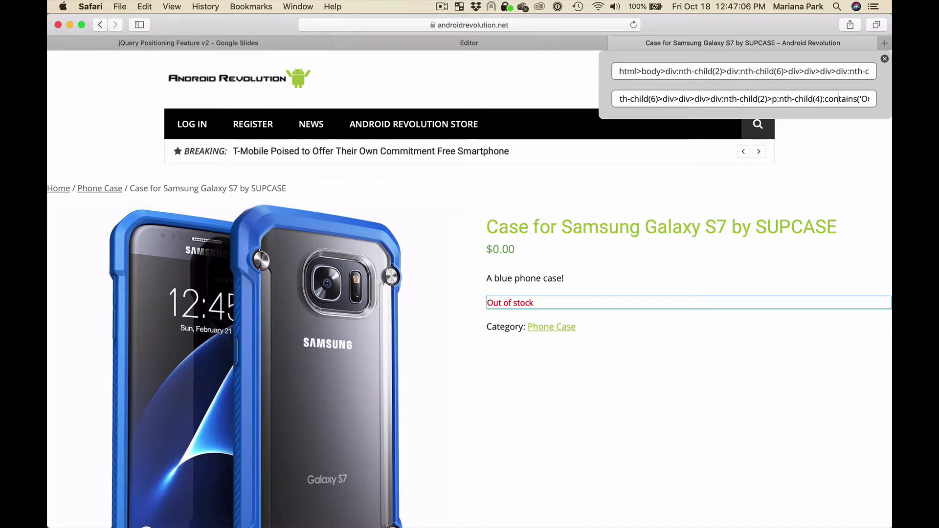
pyautogui.press('Right')
pyautogui.press('Right')
pyautogui.press('Right')
pyautogui.press('Right')
pyautogui.press('Right')
pyautogui.press('Right')
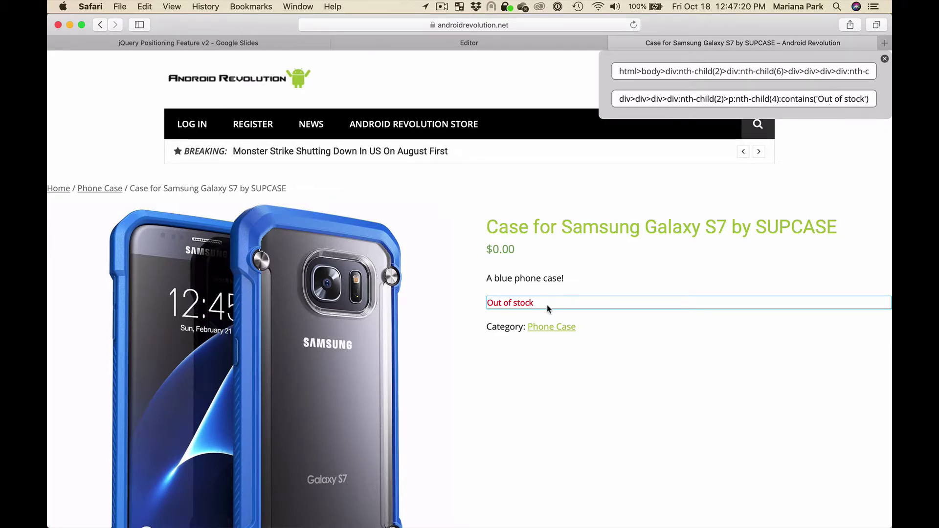
pyautogui.click(618, 72)
pyautogui.moveTo(618, 72); pyautogui.dragTo(891, 67)
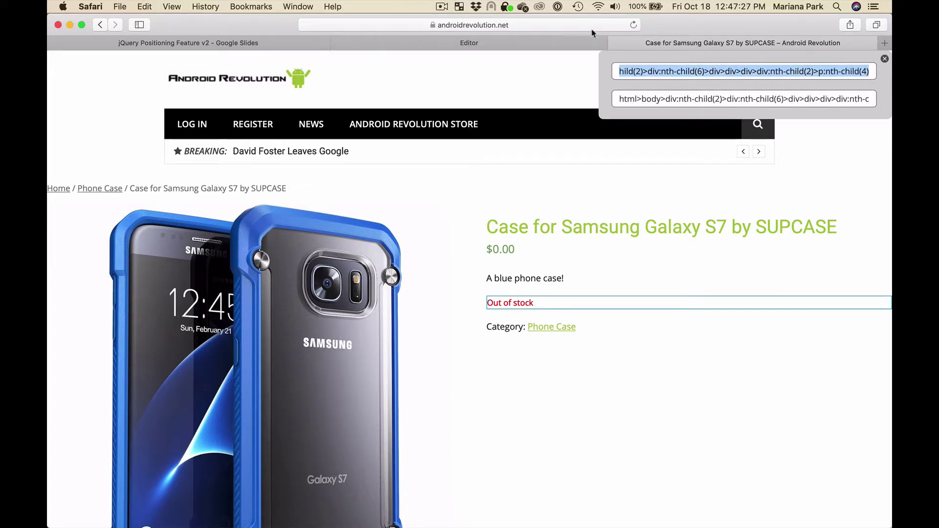
# Paste the p:nth-child(4) path as the widget's jQuery Selector and save the box.
pyautogui.click(544, 46)
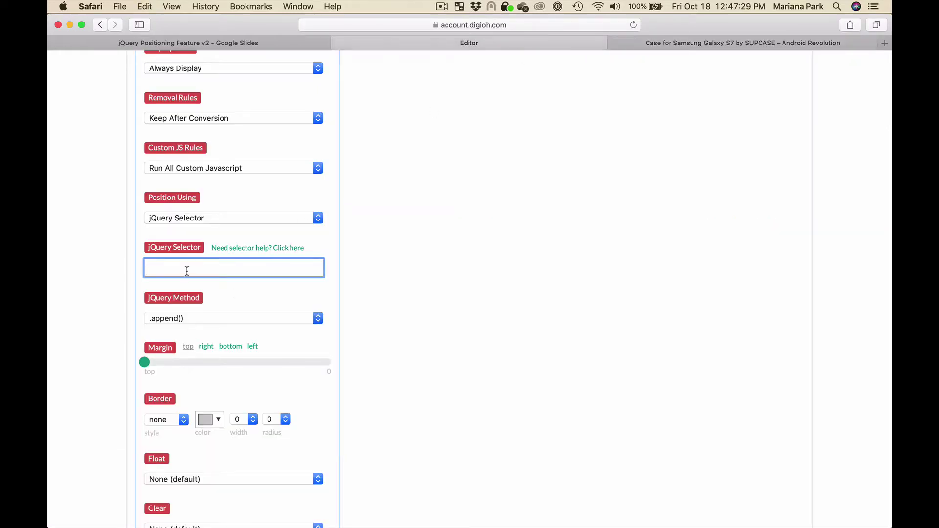
pyautogui.press('super+v')
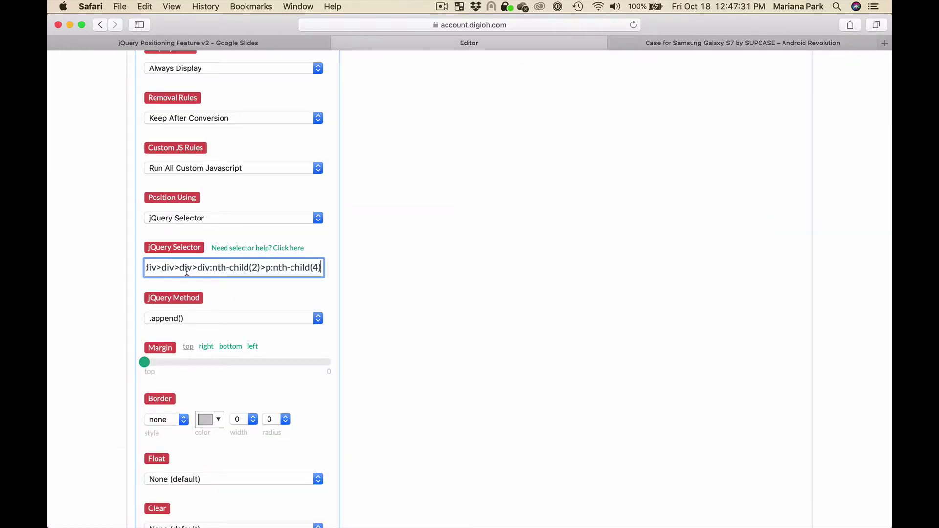
pyautogui.scroll(10, 186, 271)
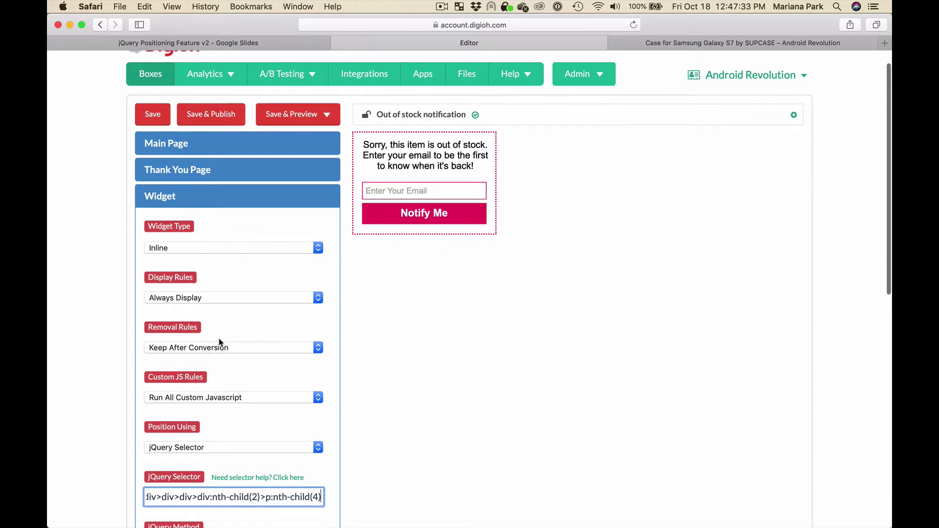
pyautogui.scroll(-4, 219, 341)
pyautogui.scroll(3, 219, 341)
pyautogui.click(145, 107)
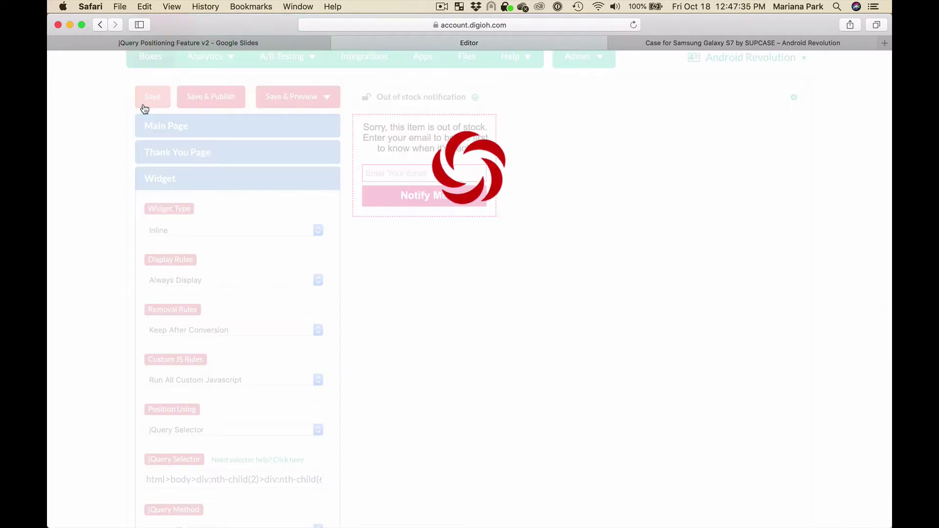
# Select the :contains('Out of stock') selector in the product page's selector helper.
pyautogui.click(700, 42)
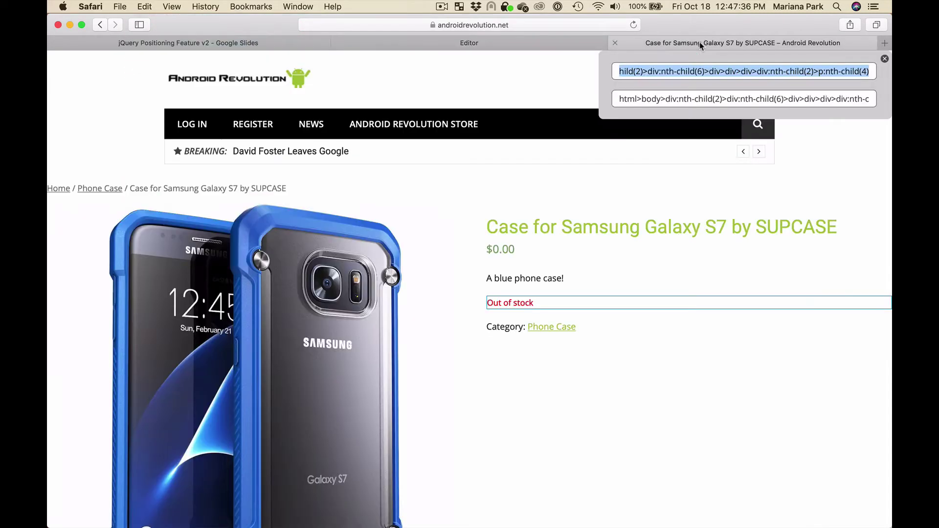
pyautogui.click(648, 103)
pyautogui.moveTo(618, 98); pyautogui.dragTo(890, 104)
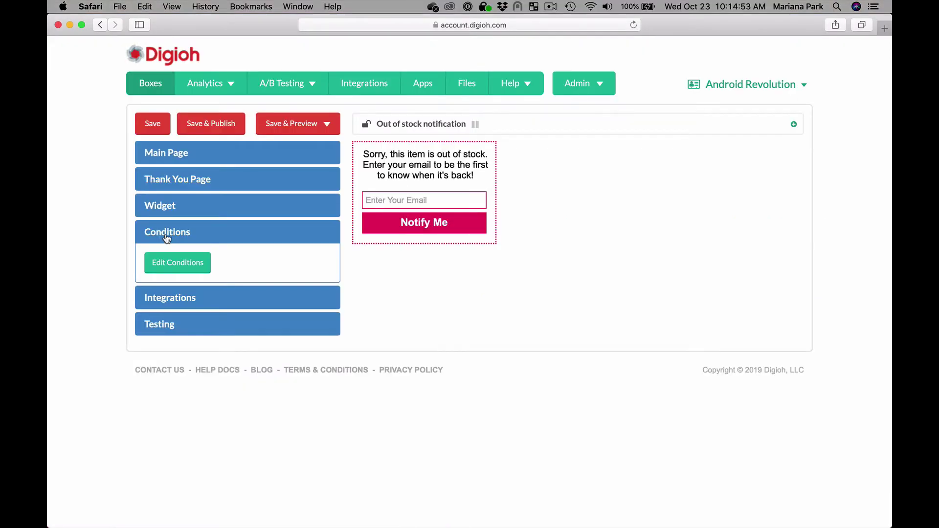
# Save an HTML Exists condition whose jQuery selector ends :contains('Out of stock'), then close the editor.
pyautogui.click(177, 263)
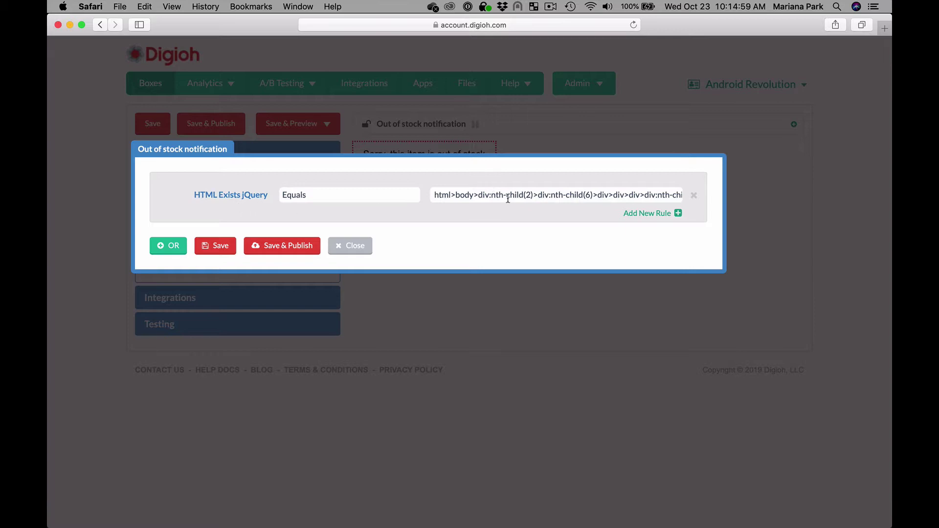
pyautogui.click(518, 197)
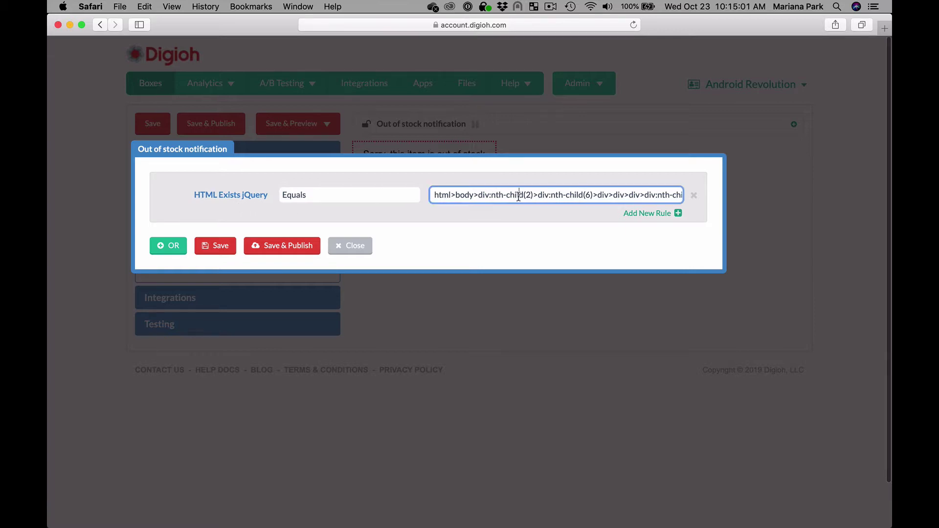
pyautogui.click(595, 190)
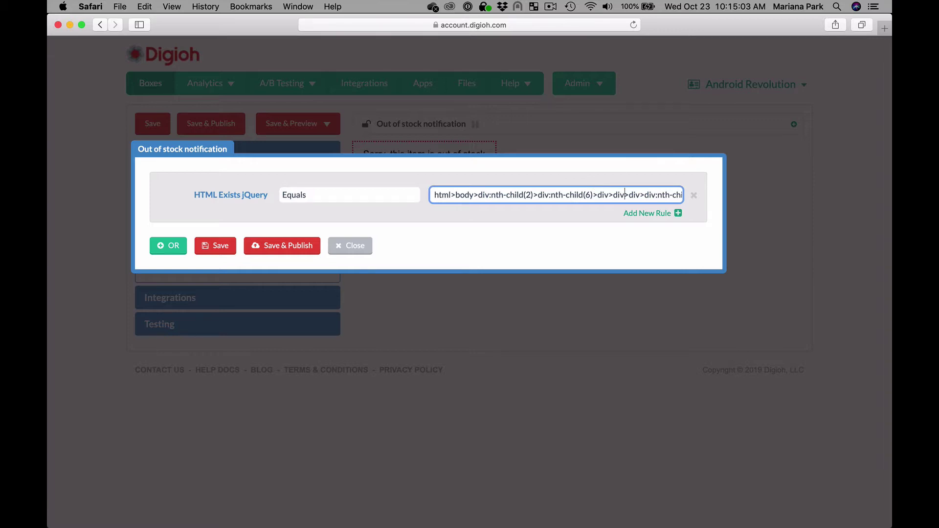
pyautogui.press('Right')
pyautogui.press('Right')
pyautogui.press('Right')
pyautogui.press('Right')
pyautogui.press('Right')
pyautogui.press('Right')
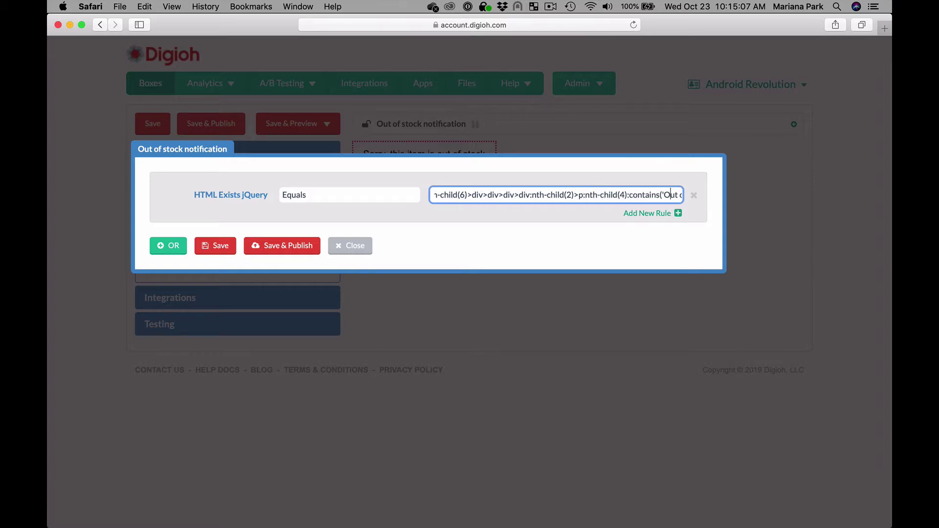
pyautogui.press('Right')
pyautogui.press('Right')
pyautogui.press('Right')
pyautogui.press('Right')
pyautogui.press('Right')
pyautogui.press('Right')
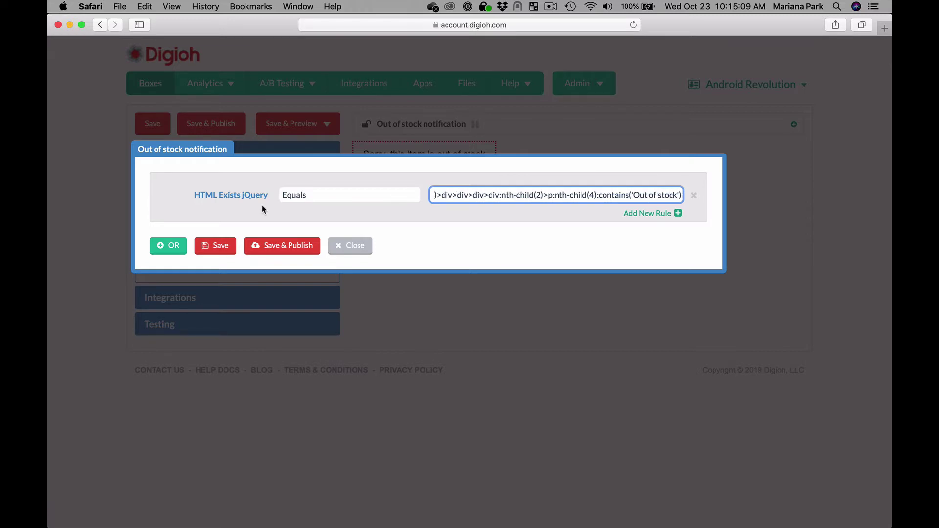
pyautogui.click(221, 250)
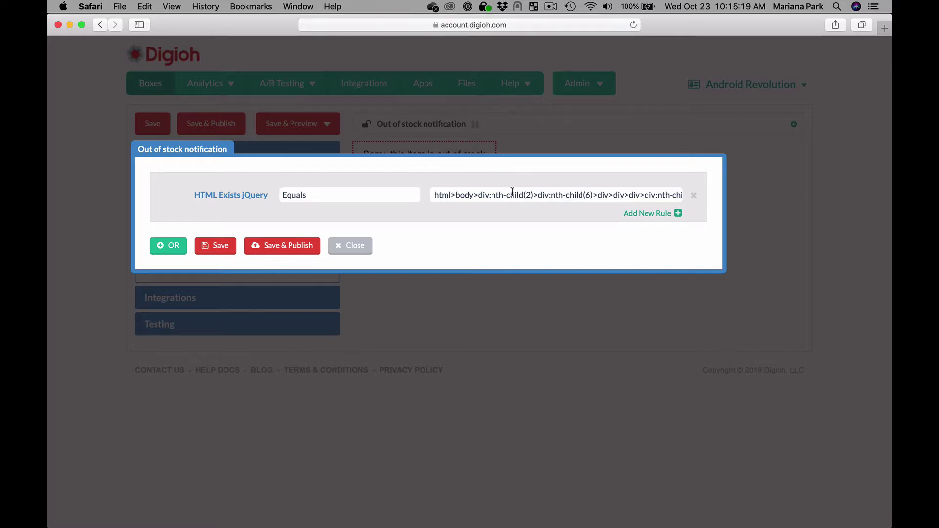
pyautogui.click(356, 247)
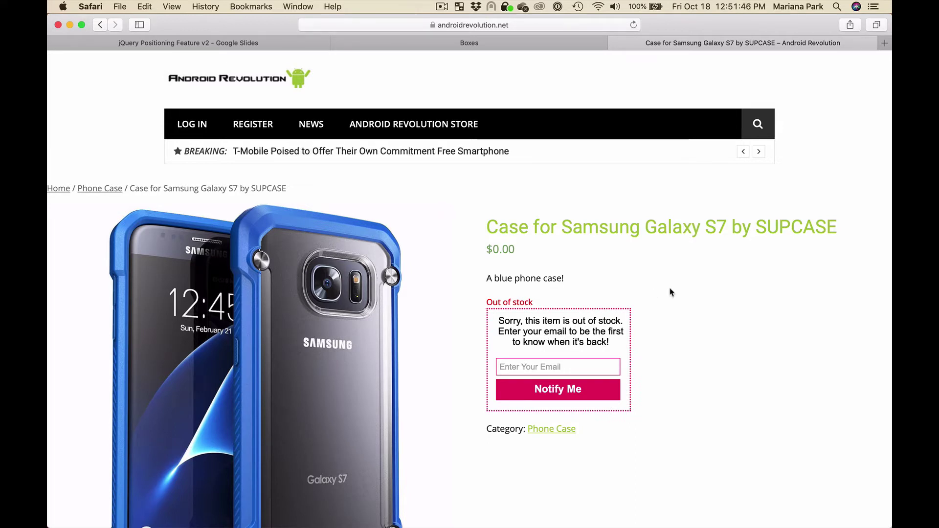
# Check the Notify Me form sits below Out of stock, then return to the Example 3 slide.
pyautogui.scroll(-3, 672, 292)
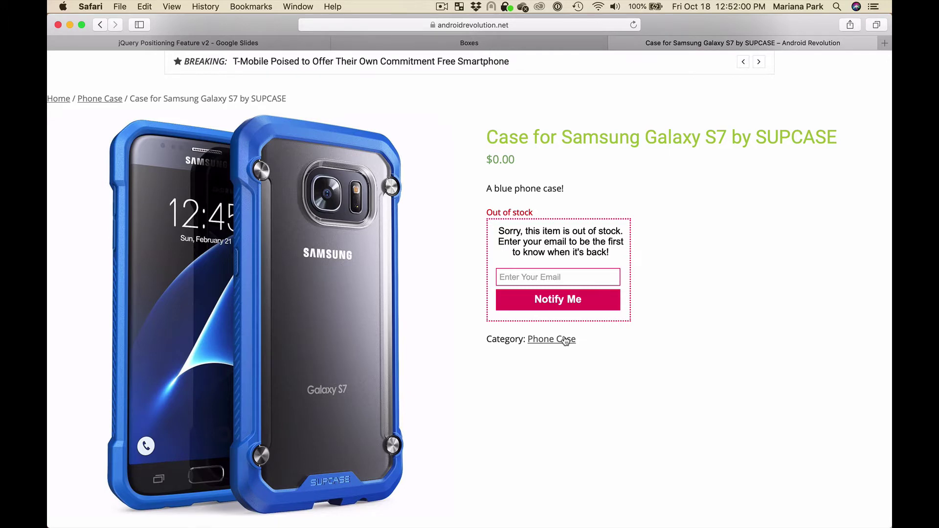
pyautogui.scroll(5, 636, 337)
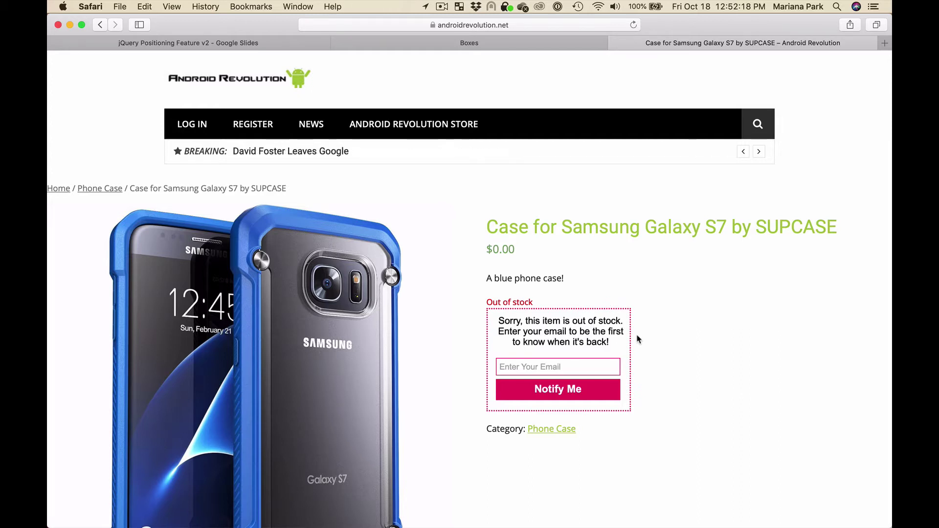
pyautogui.click(216, 43)
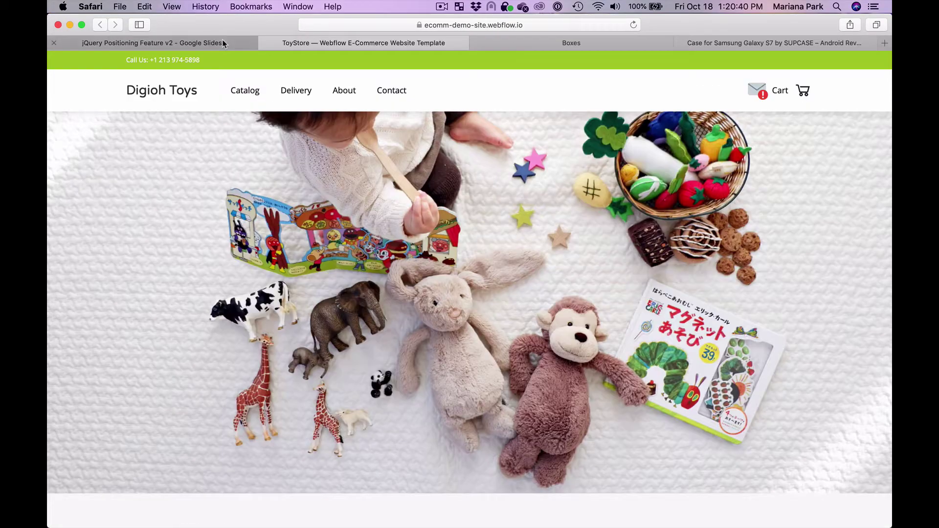
pyautogui.click(222, 43)
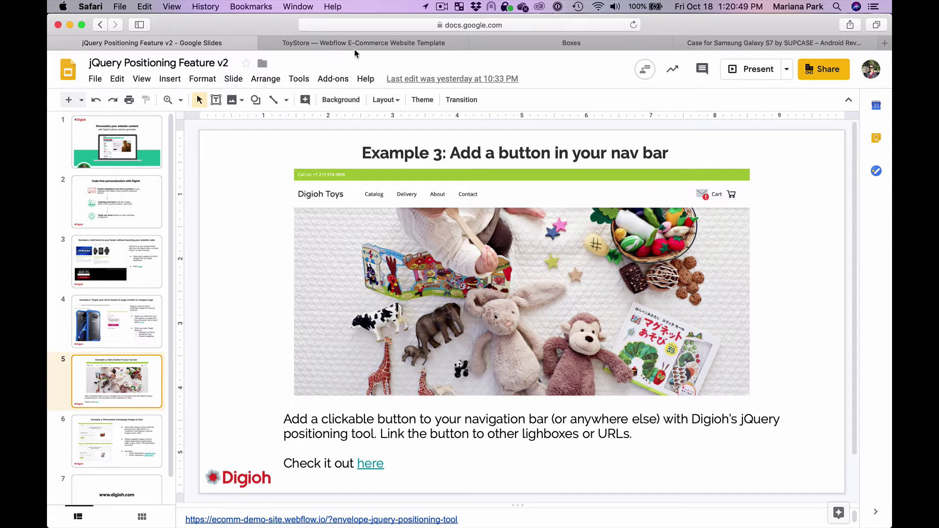
# Switch to the ToyStore tab showing the Digioh Toys demo site.
pyautogui.click(376, 43)
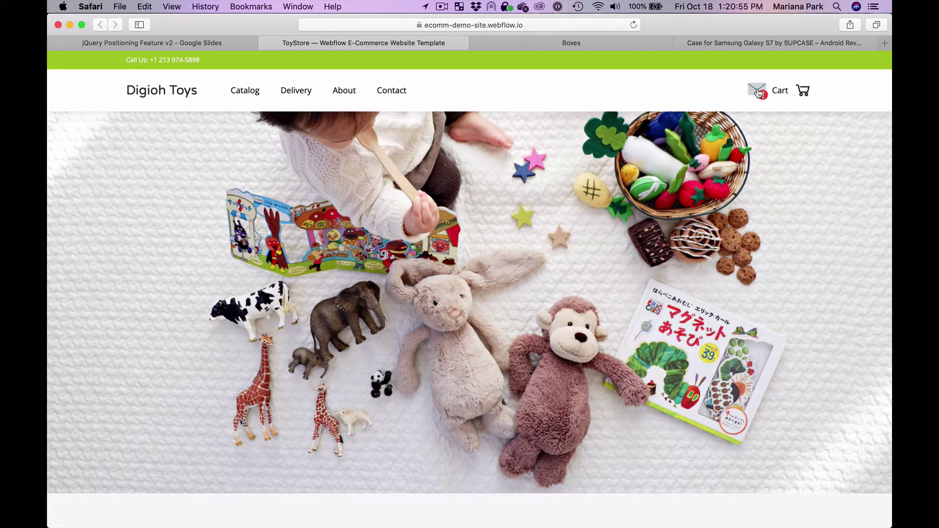
# Launch the 10% off sign-up popup from the nav-bar envelope, then advance to the Example 4 slide.
pyautogui.click(758, 93)
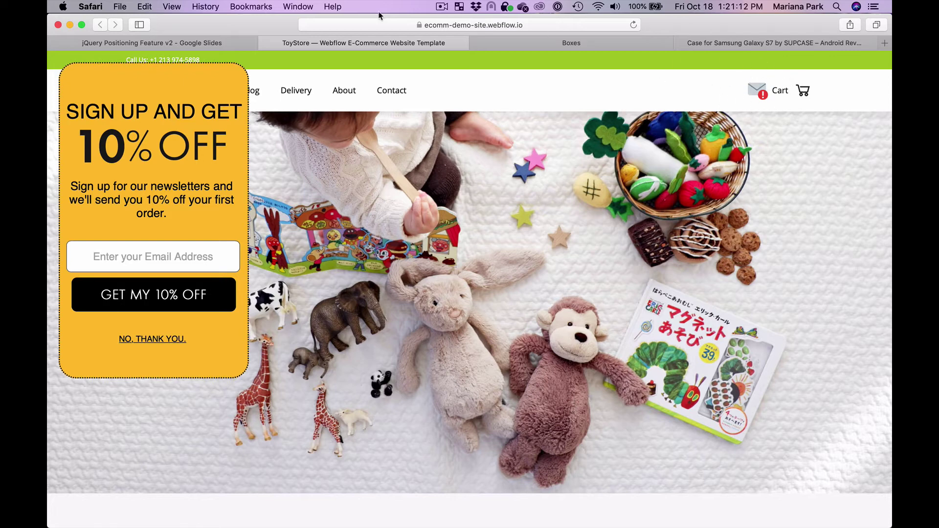
pyautogui.click(204, 43)
pyautogui.press('Down')
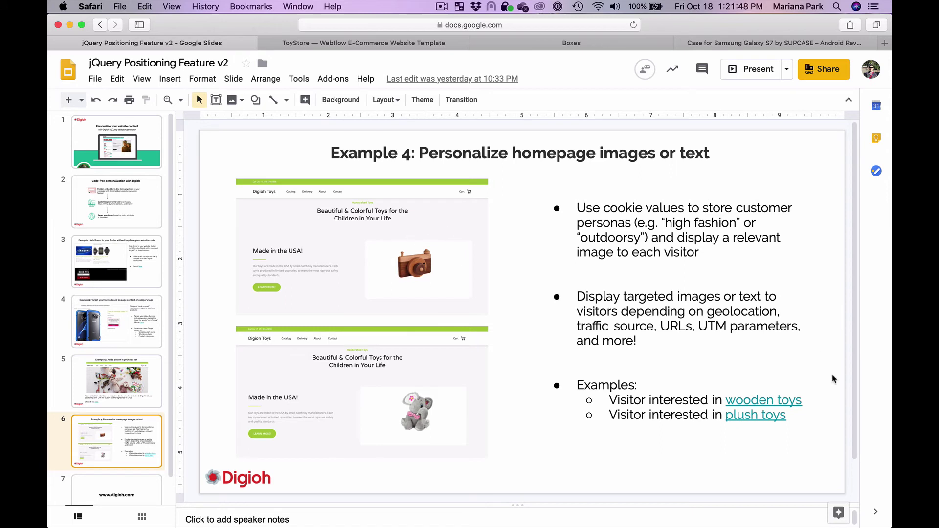
# Open the 'wooden toys' link to show the homepage with the wooden camera image.
pyautogui.click(777, 402)
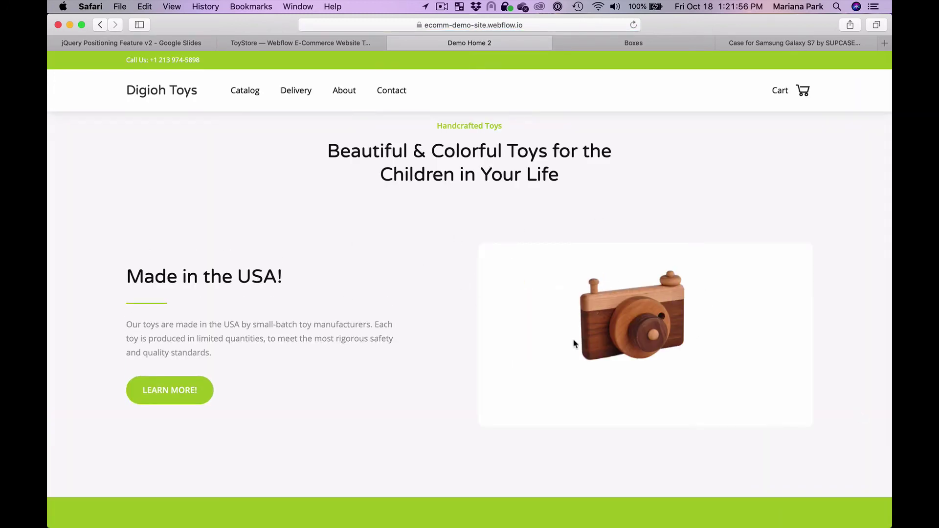
# Go back to the Google Slides deck from the wooden toys homepage.
pyautogui.moveTo(308, 43)
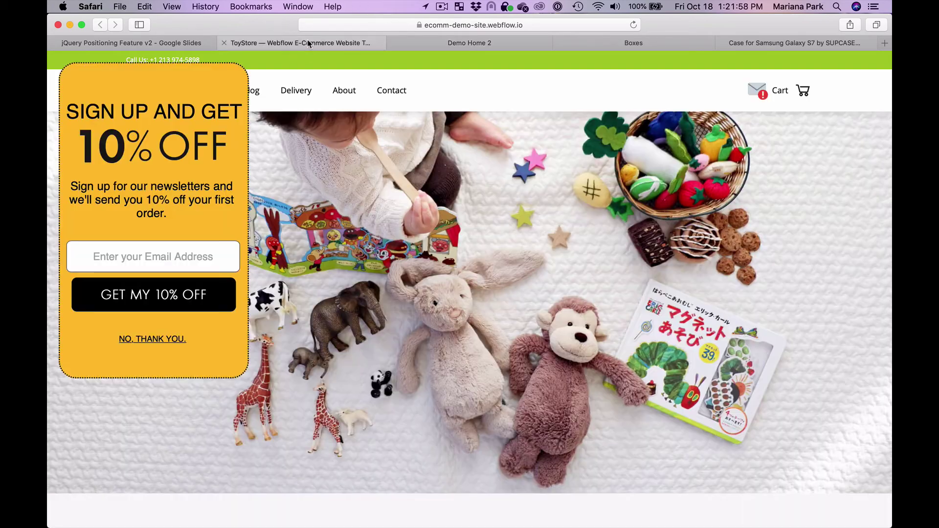
pyautogui.click(127, 45)
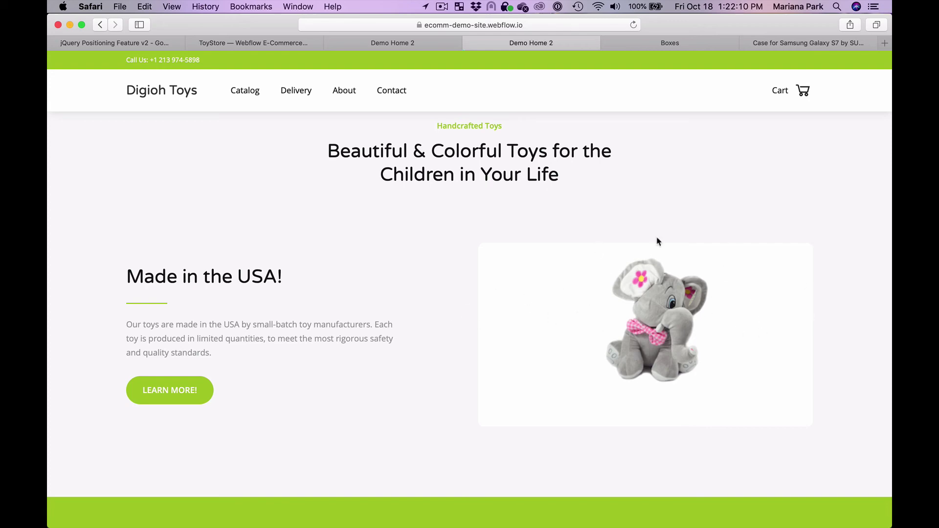
pyautogui.click(116, 45)
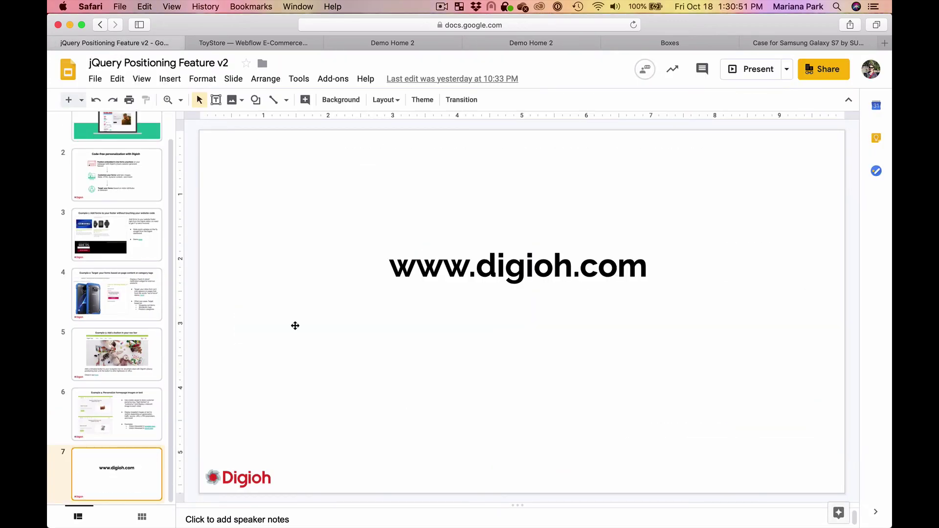